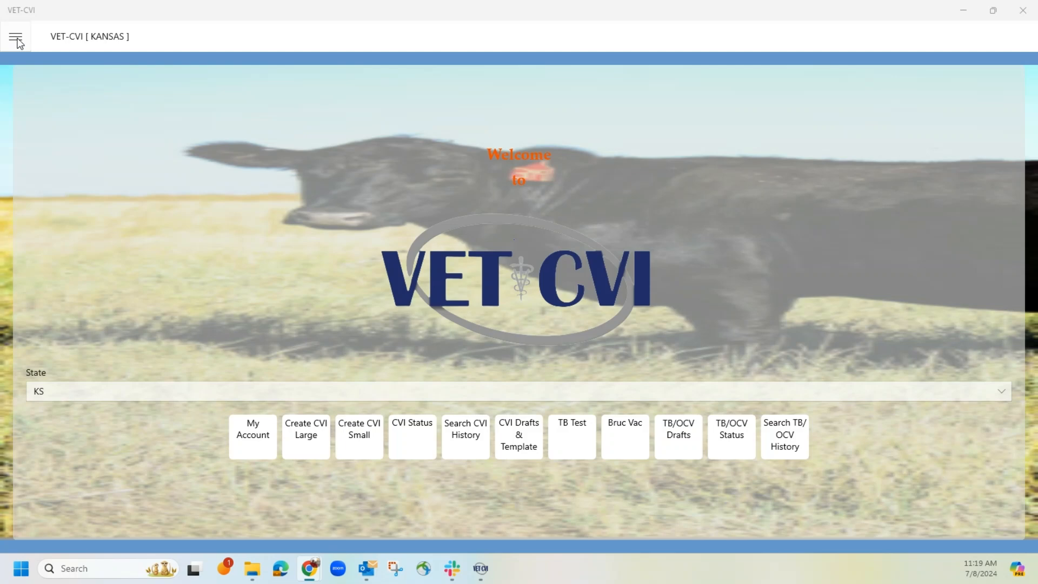
# Step: Open the MY MARKET large-animal draft from CVI Drafts & Template and proceed to its origin page without filling in the inspection date
pyautogui.click(16, 41)
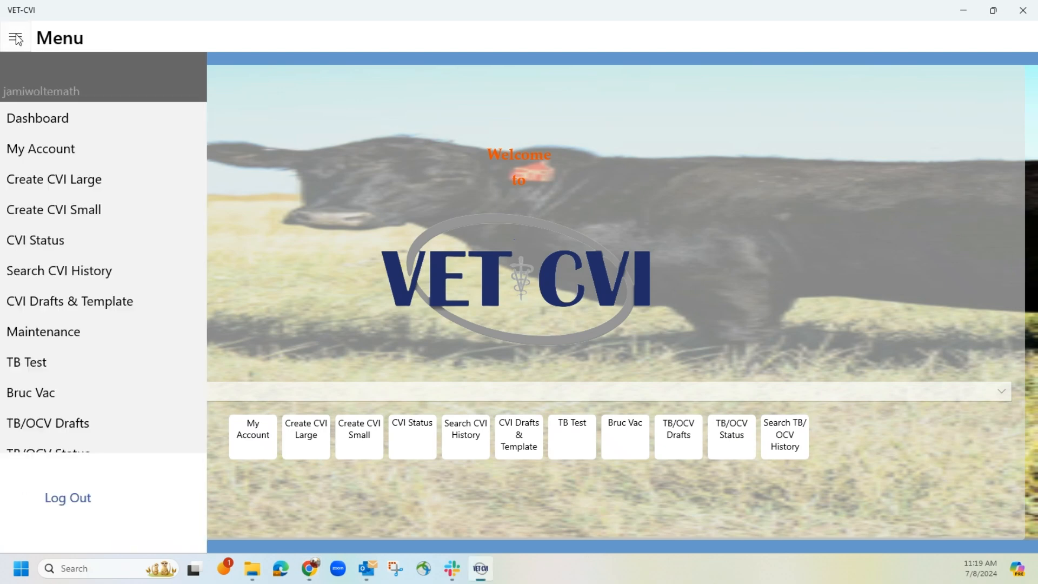
pyautogui.click(90, 301)
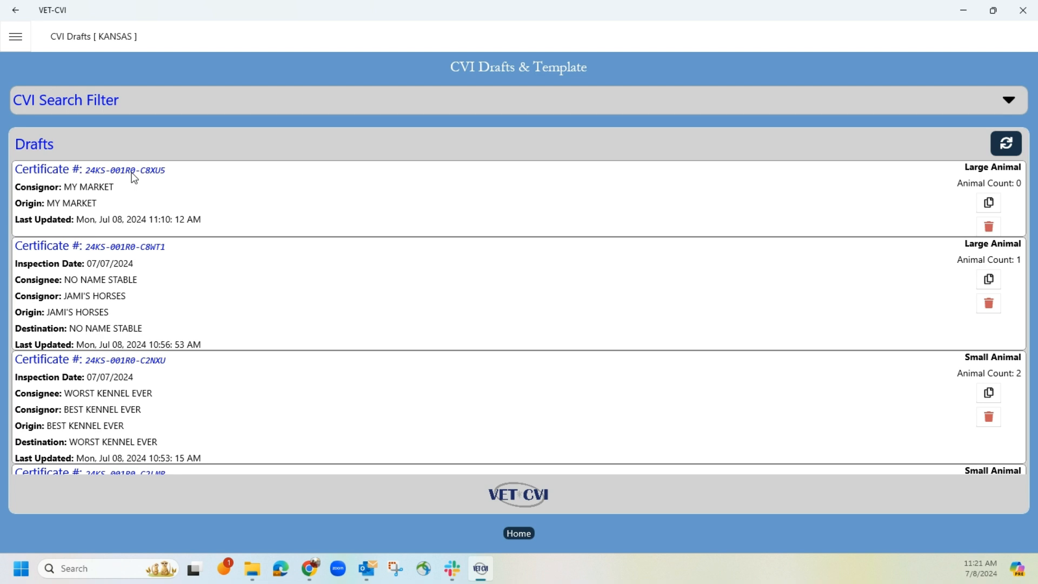
pyautogui.click(96, 175)
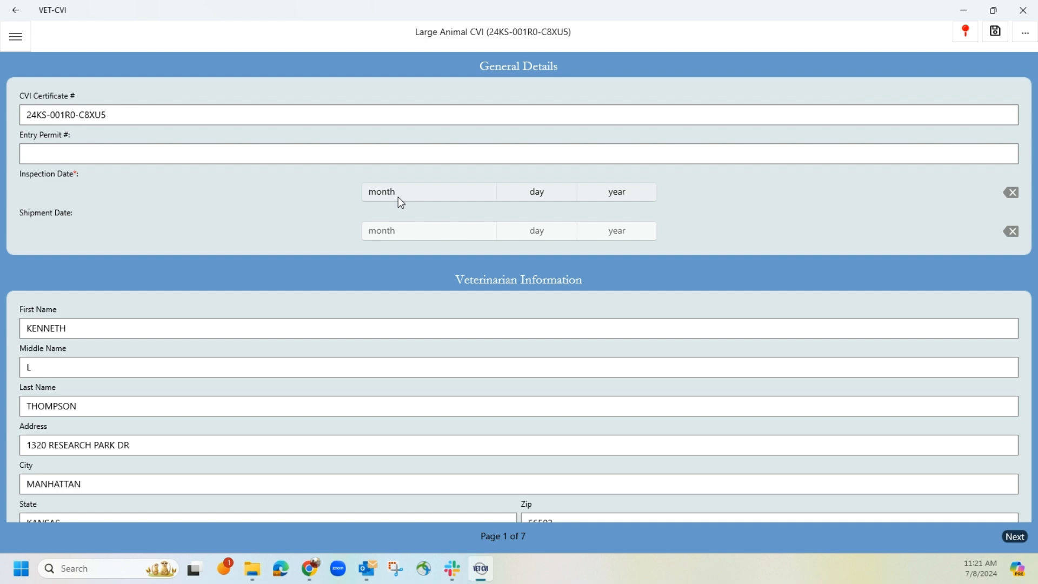
pyautogui.click(1014, 538)
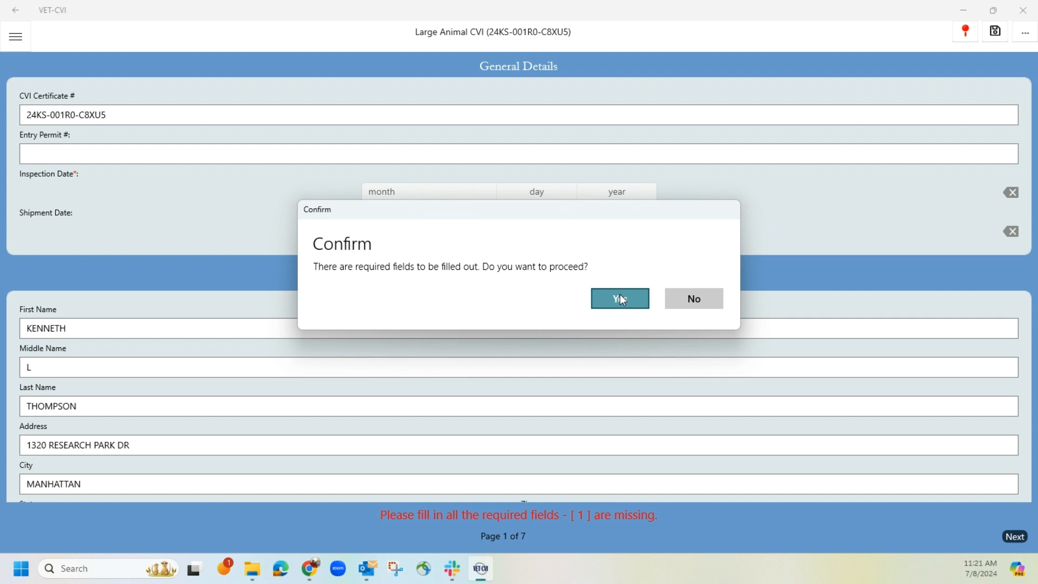
pyautogui.click(622, 298)
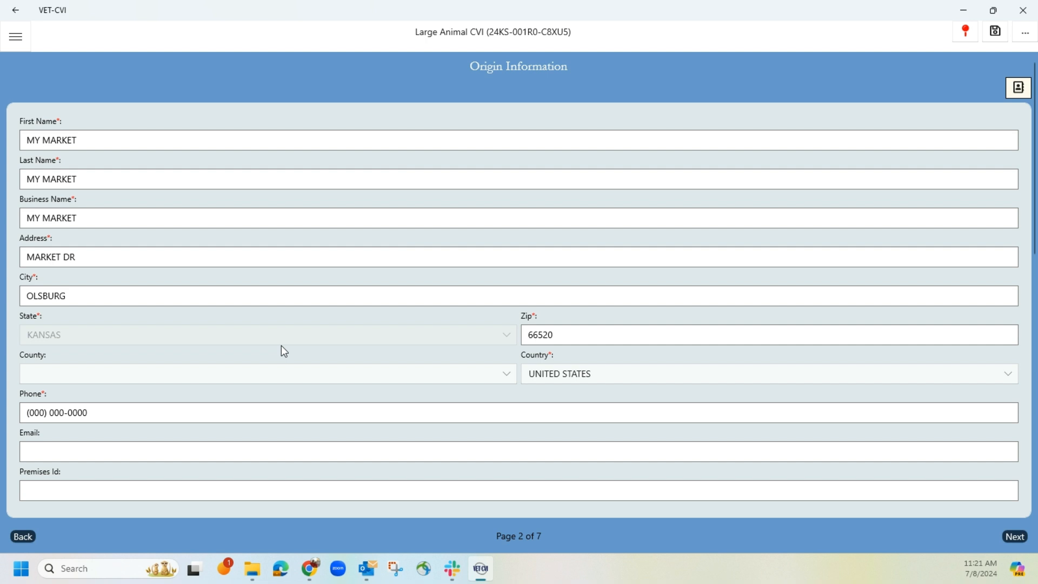
# Step: Copy the origin details into the consignor information and continue to the destination page
pyautogui.scroll(-3, 282, 346)
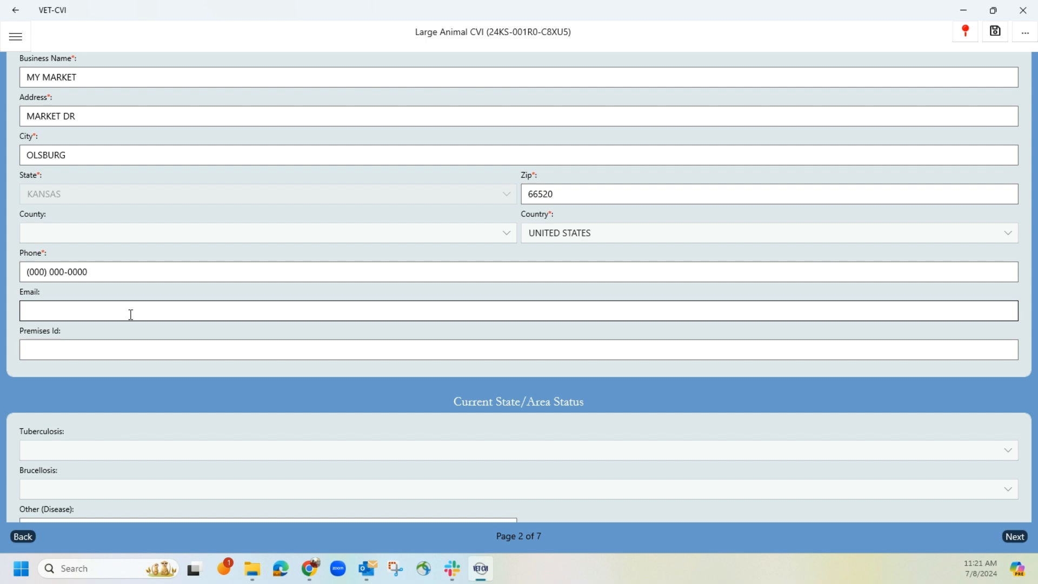
pyautogui.scroll(-5, 131, 314)
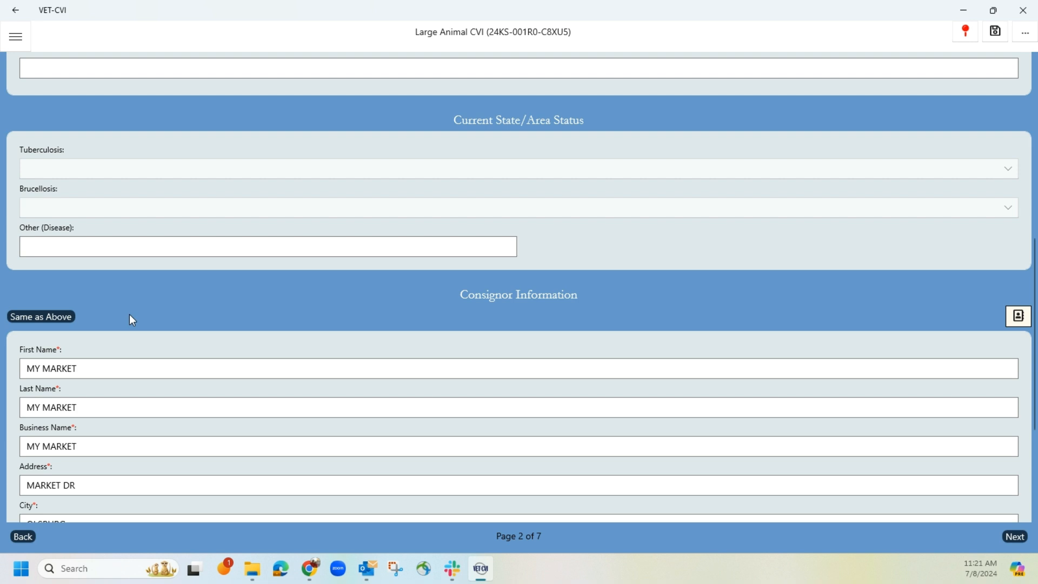
pyautogui.click(60, 317)
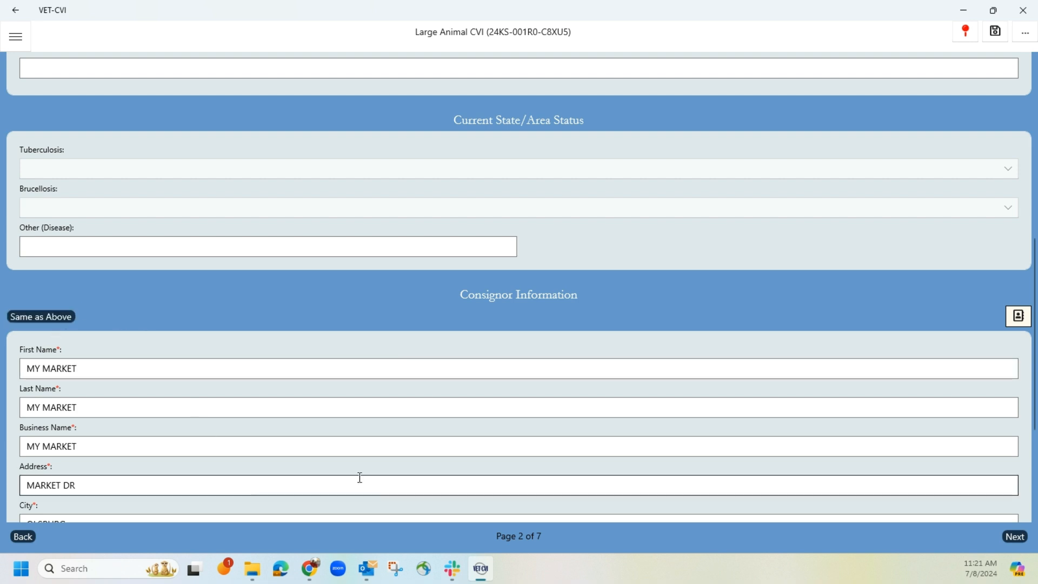
pyautogui.click(1010, 538)
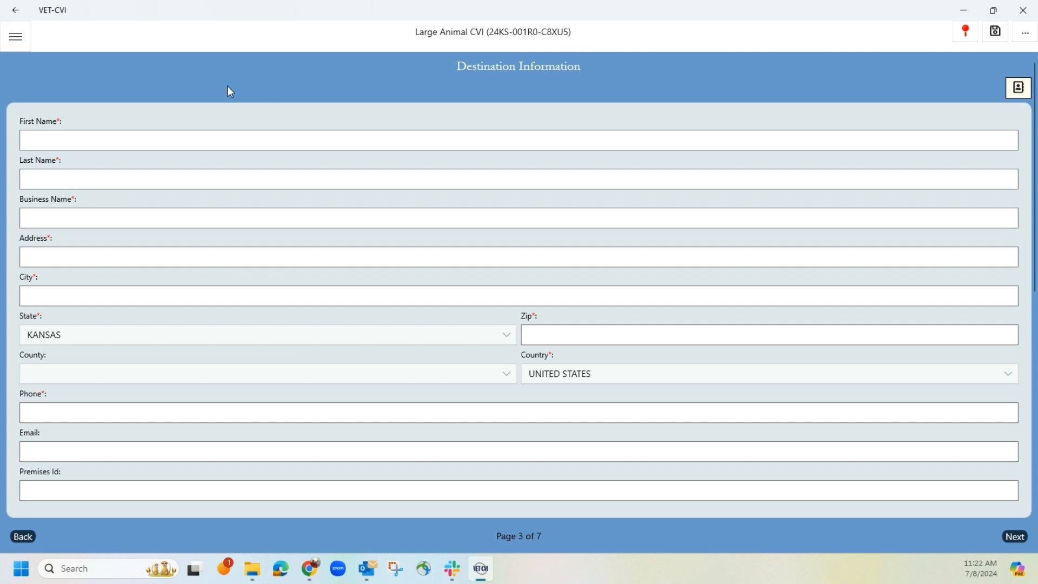
pyautogui.click(109, 141)
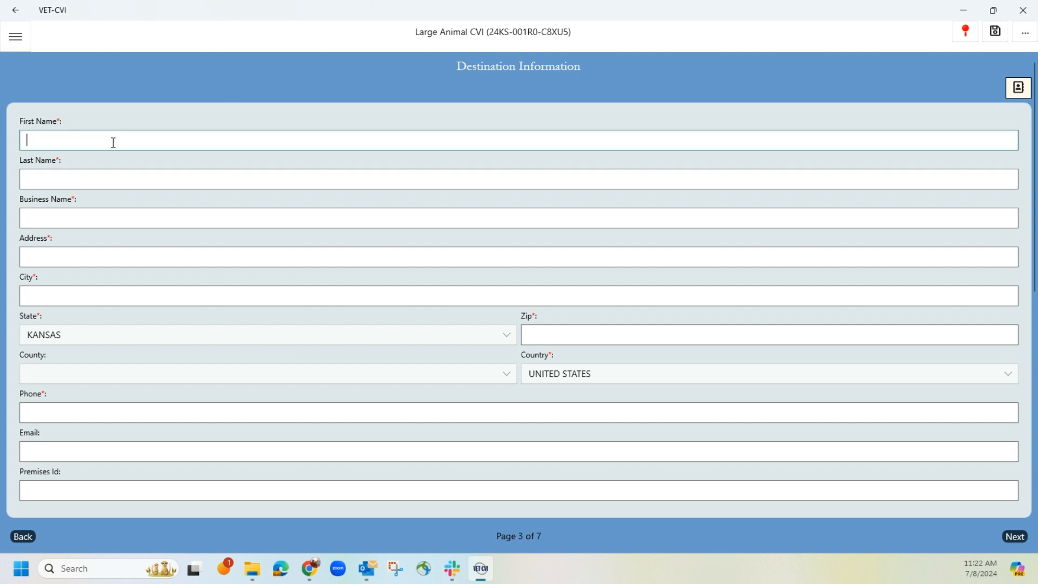
pyautogui.write('na')
pyautogui.click(103, 176)
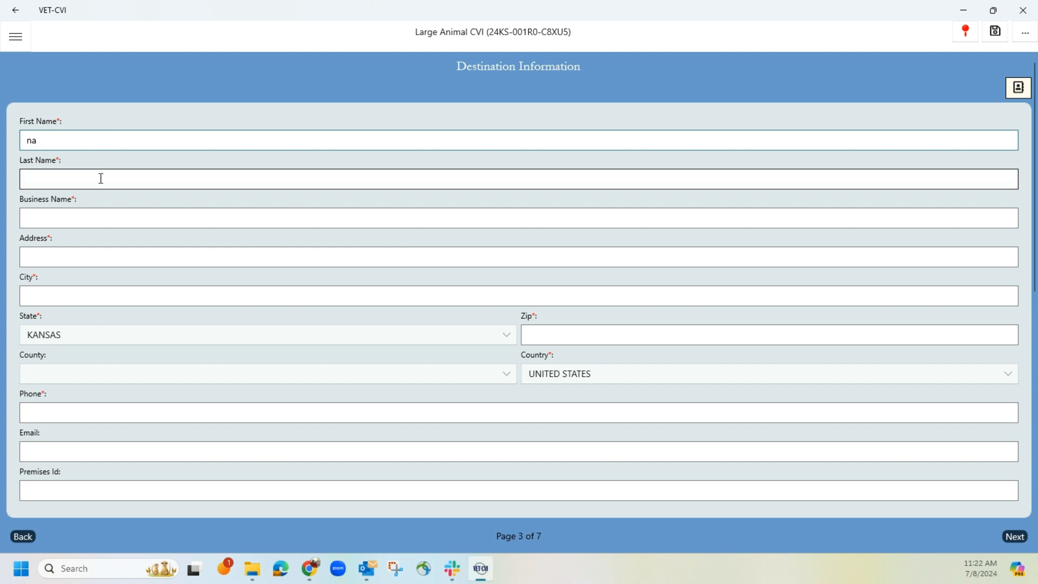
pyautogui.write('na')
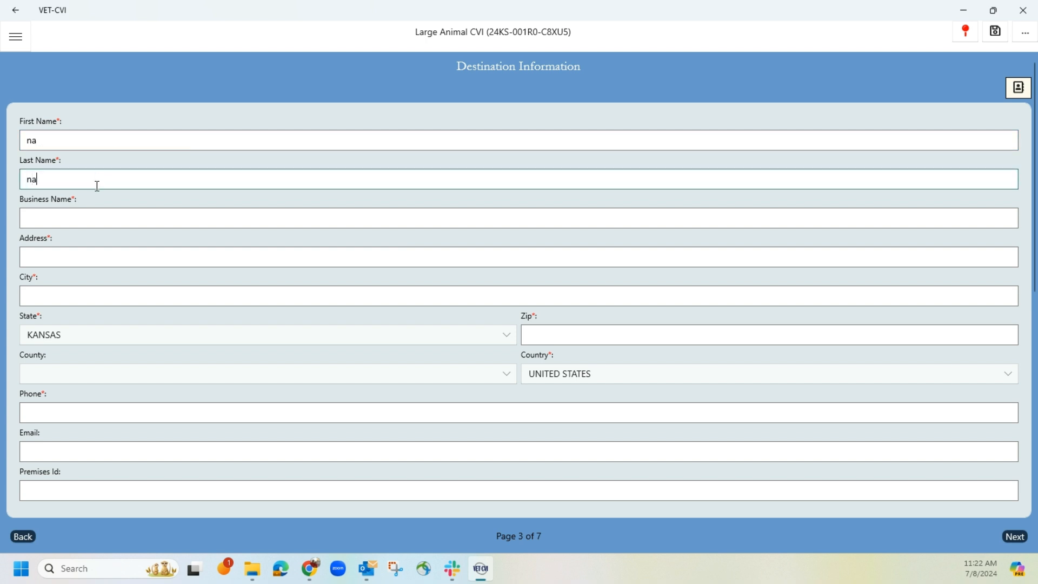
pyautogui.click(106, 224)
pyautogui.write('jo')
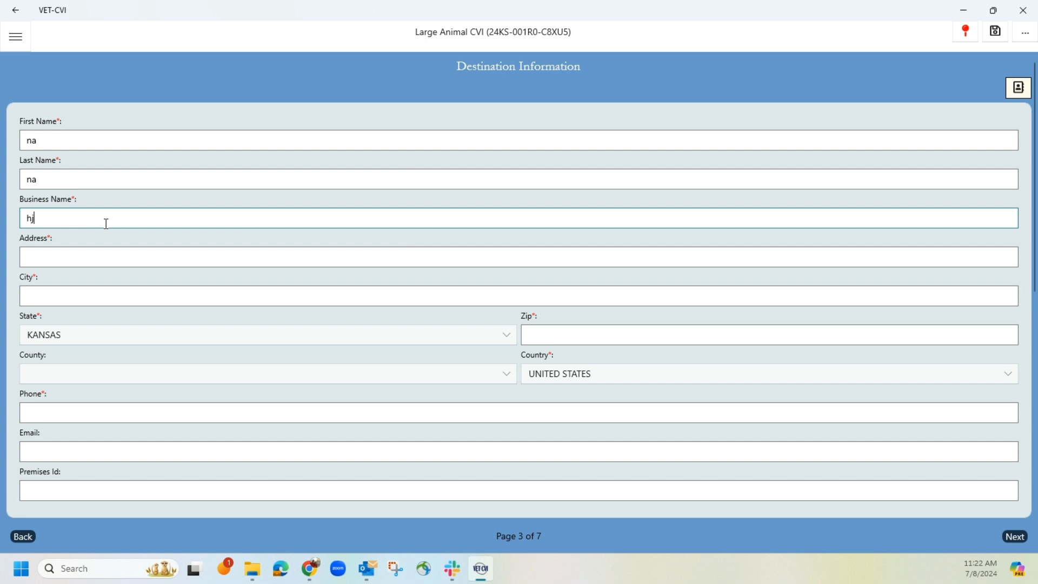
pyautogui.press('BackSpace')
pyautogui.press('BackSpace')
pyautogui.write('JOE ANGUS')
# Step: Fill in the destination's street address, city, zip code and phone number
pyautogui.click(172, 255)
pyautogui.write('ANGUS')
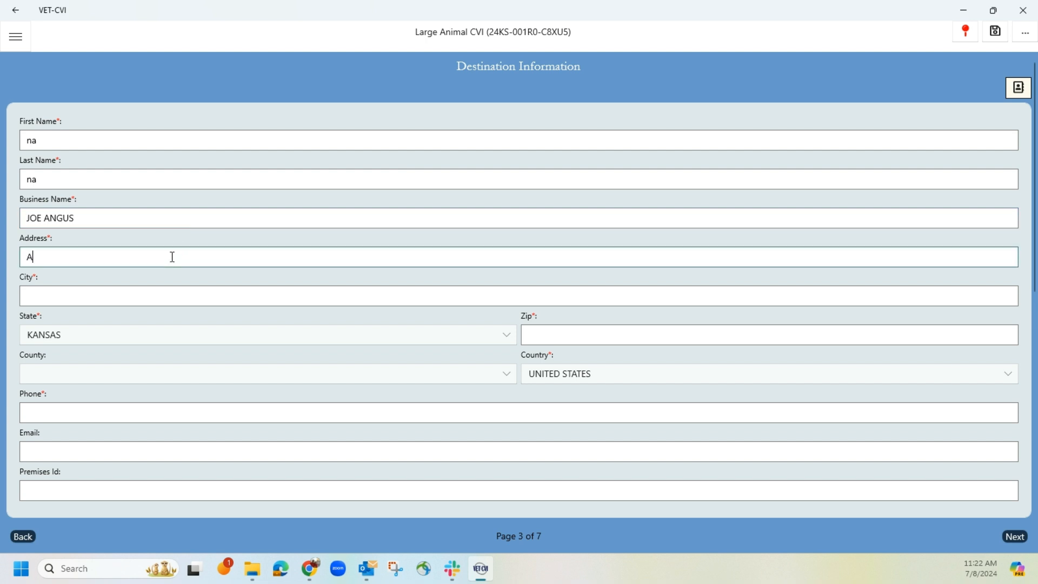
pyautogui.click(166, 293)
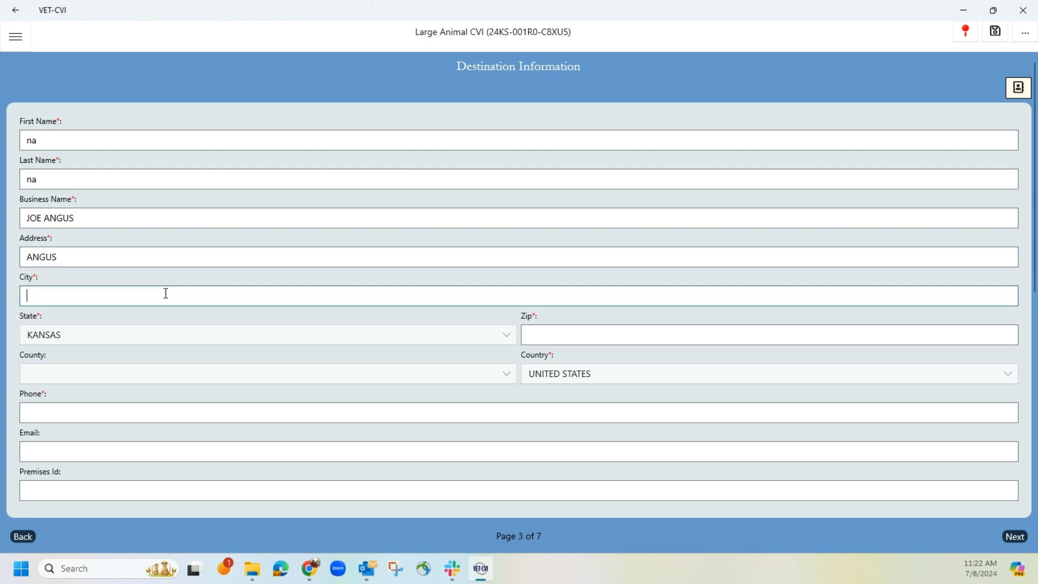
pyautogui.write('OLS')
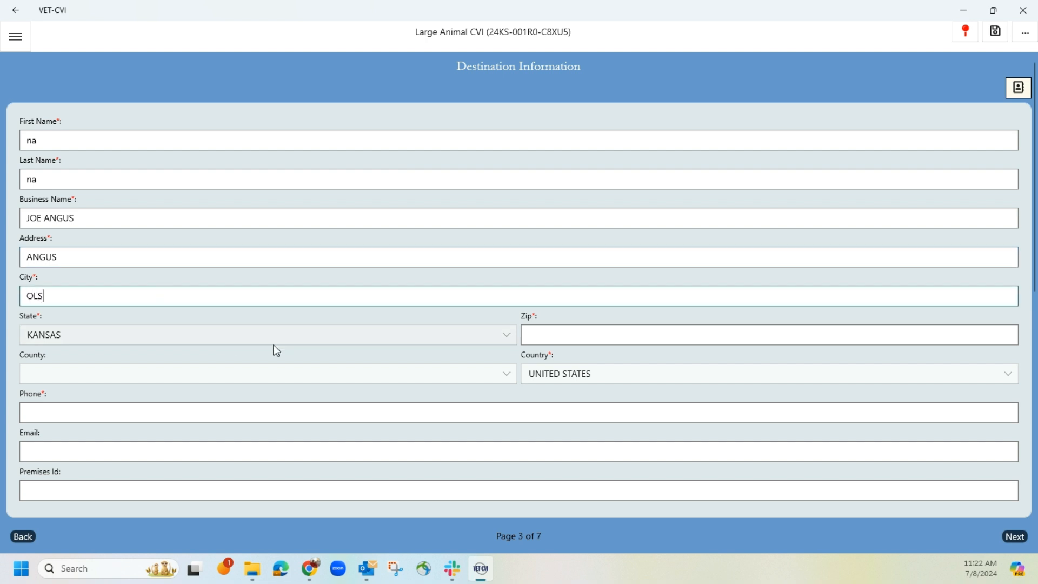
pyautogui.click(555, 329)
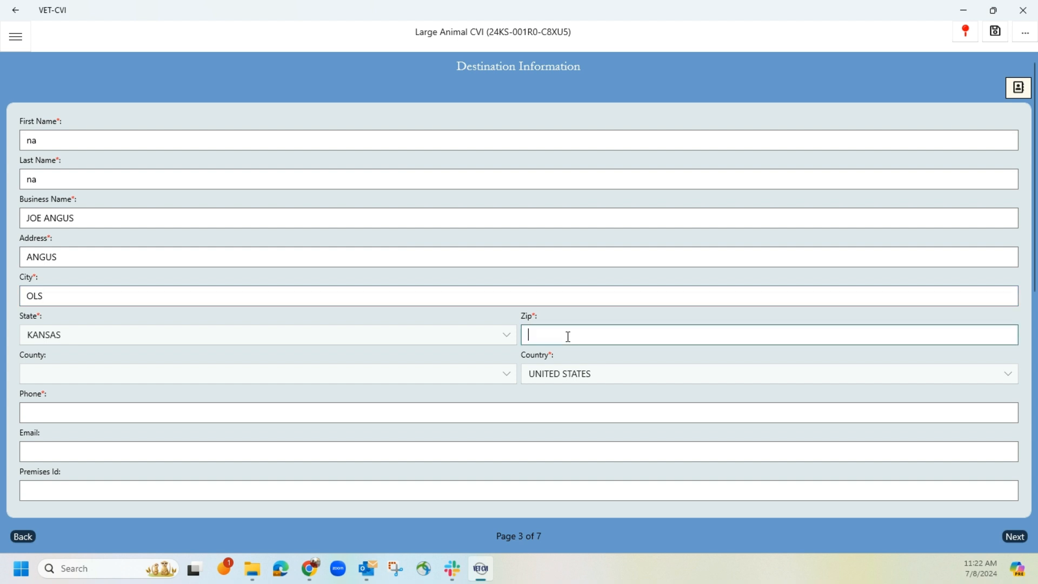
pyautogui.write('66666')
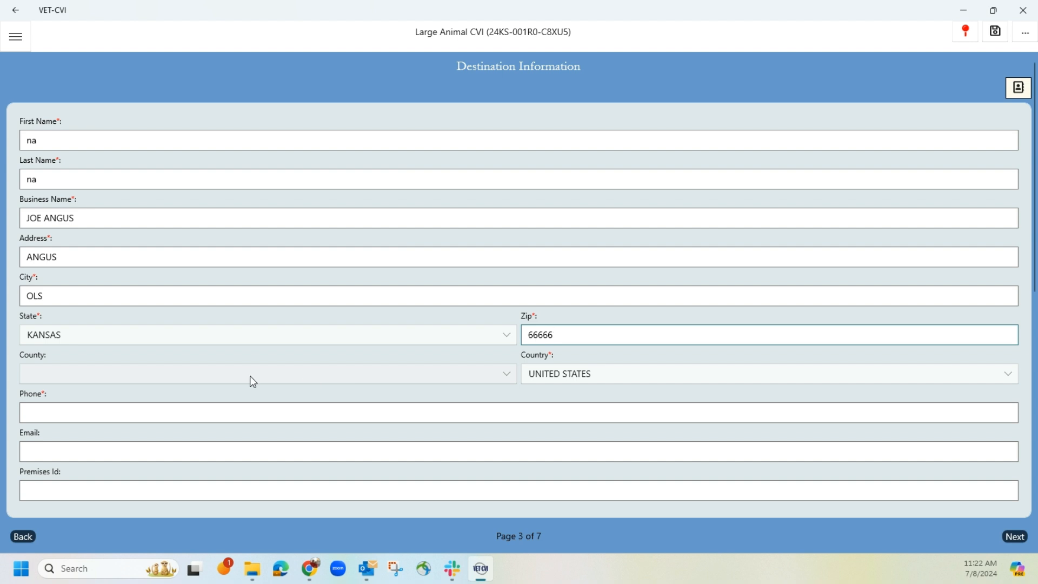
pyautogui.click(171, 412)
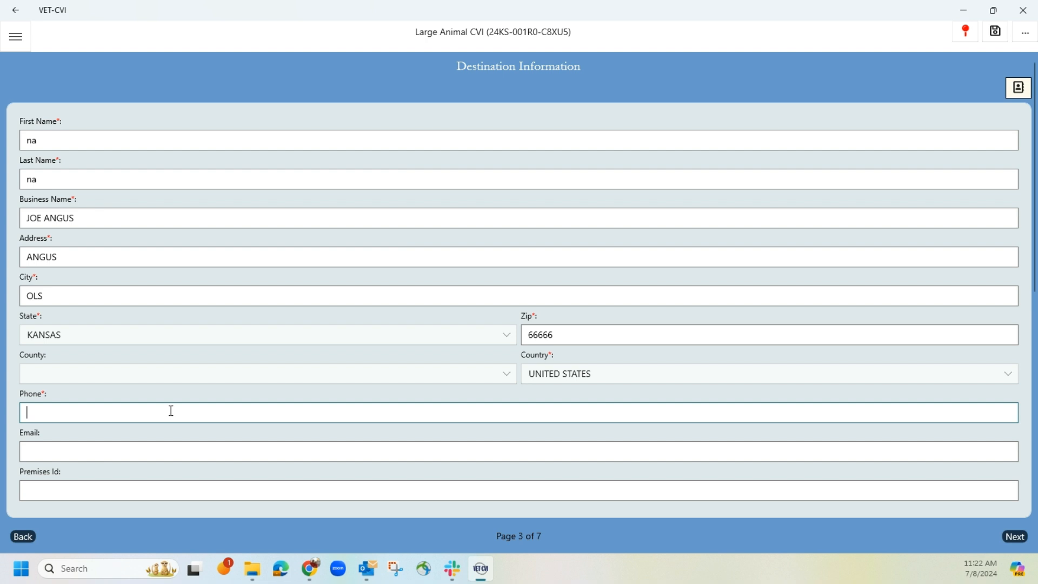
pyautogui.write('000) 000-0000')
# Step: Copy the destination details into the consignee information and save the CVI draft
pyautogui.scroll(-3, 171, 414)
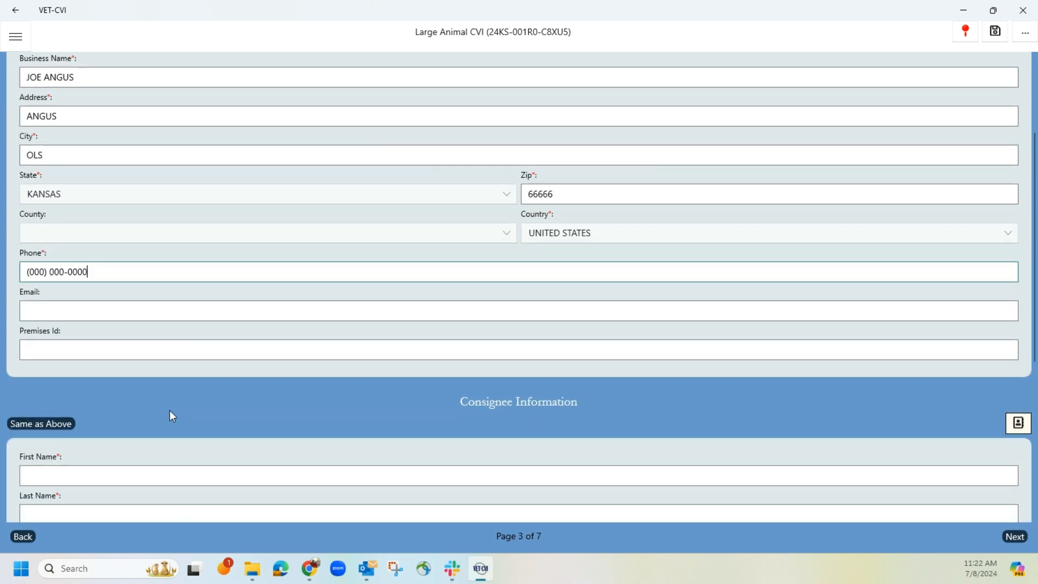
pyautogui.scroll(-1, 170, 410)
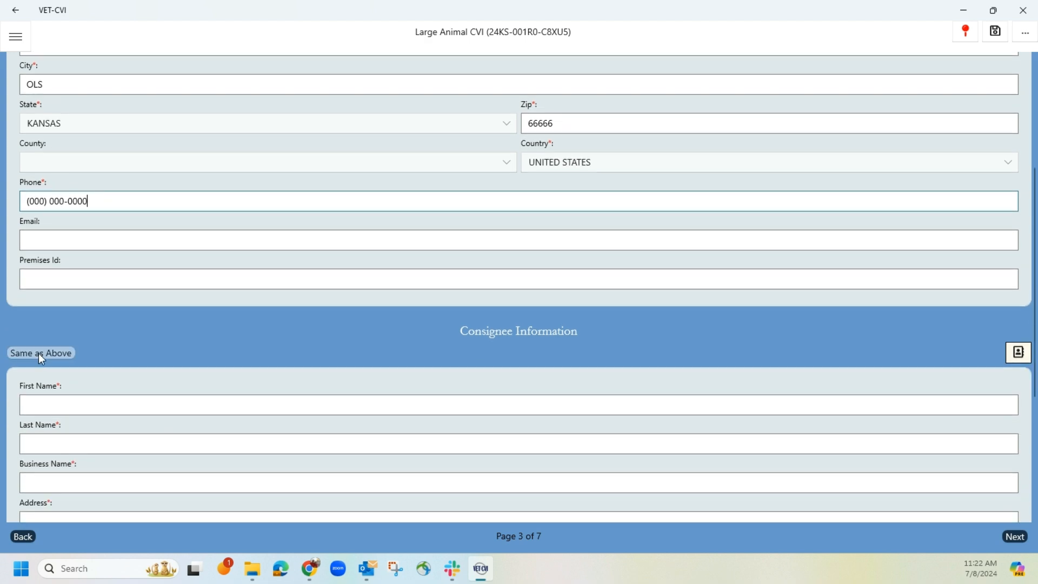
pyautogui.click(38, 353)
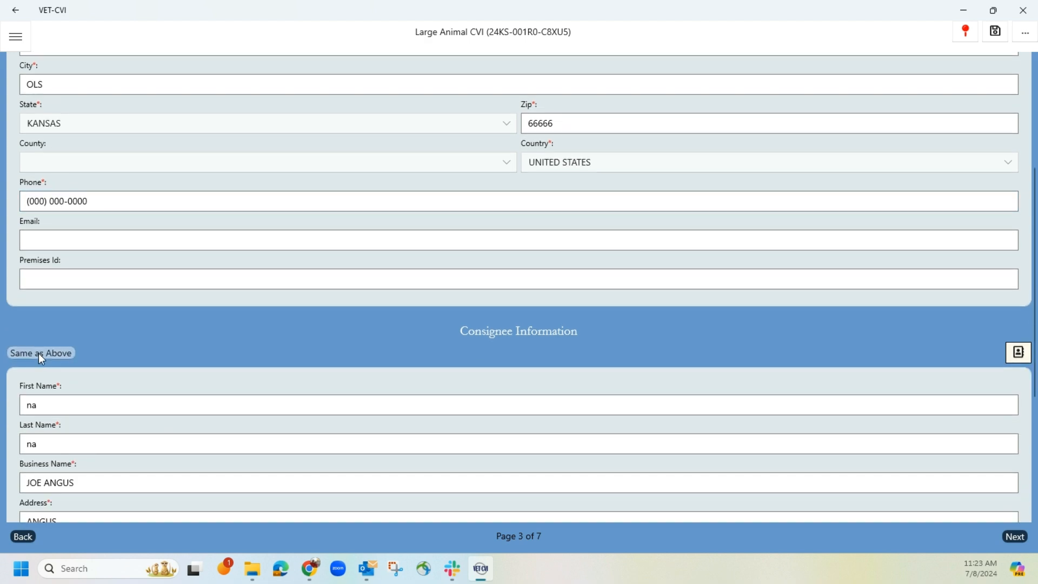
pyautogui.click(996, 32)
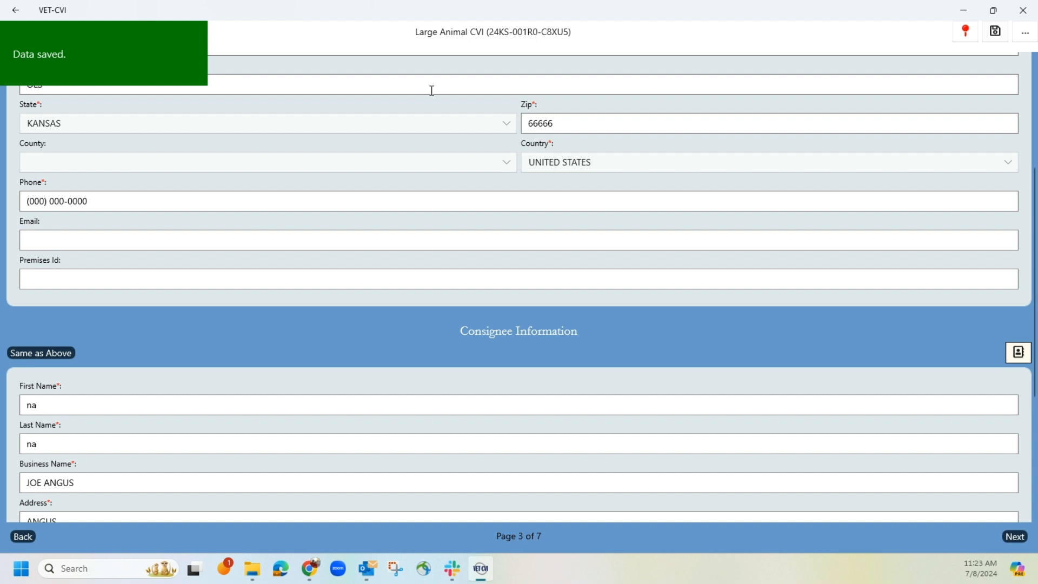
pyautogui.click(16, 37)
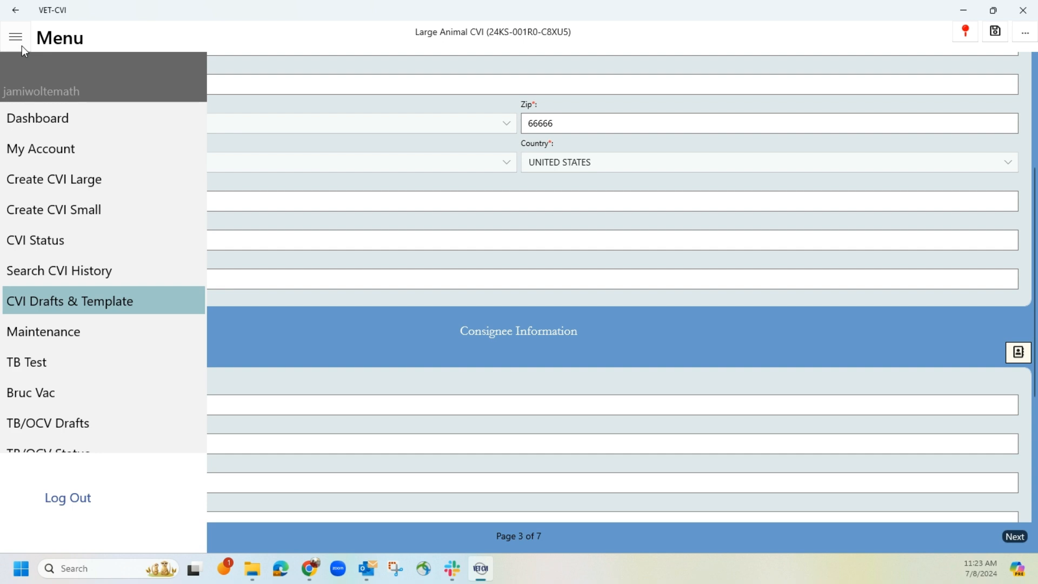
pyautogui.click(77, 300)
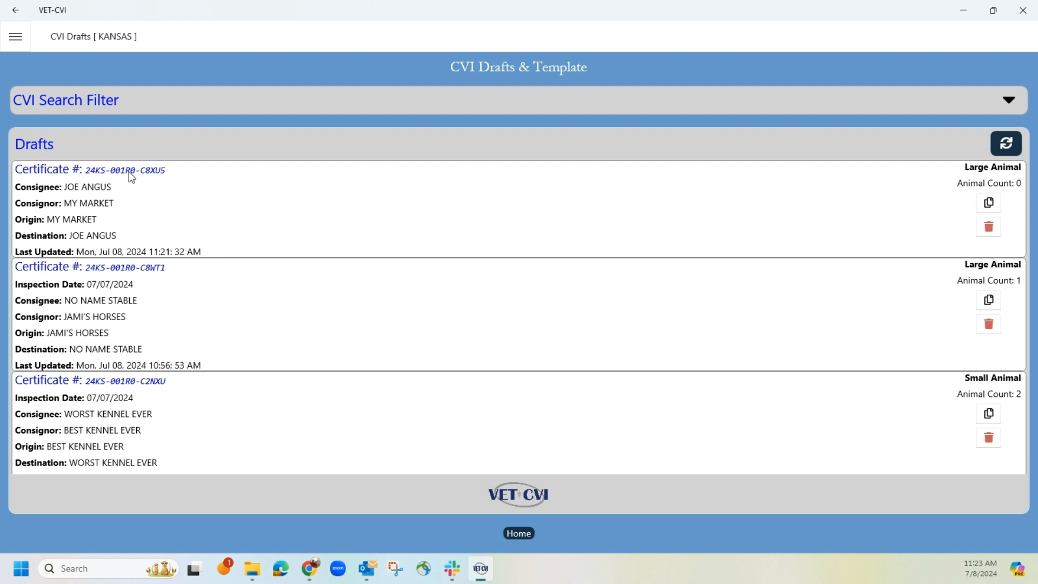
pyautogui.click(131, 174)
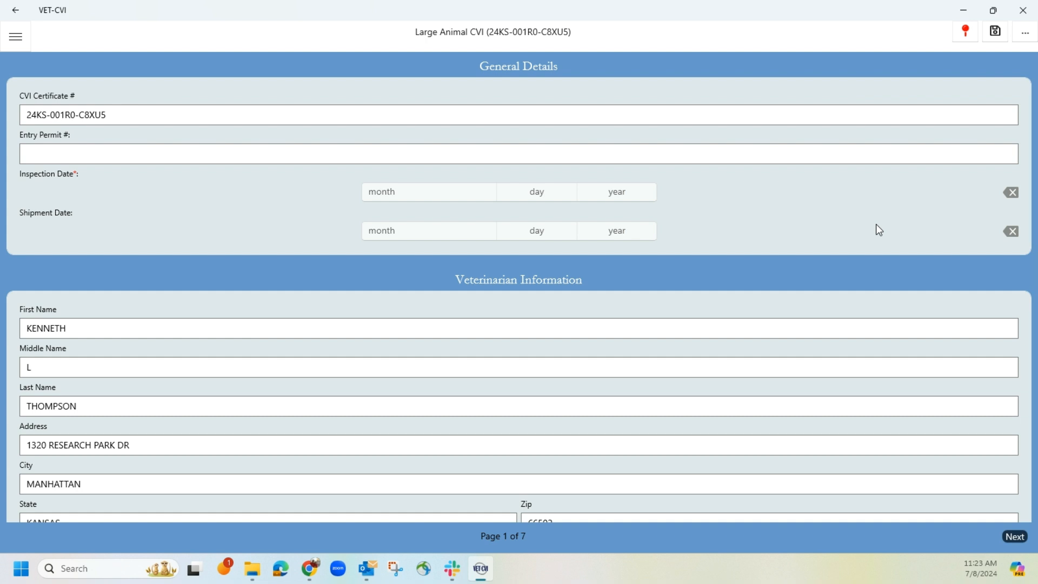
pyautogui.click(968, 31)
pyautogui.click(966, 31)
pyautogui.click(966, 31)
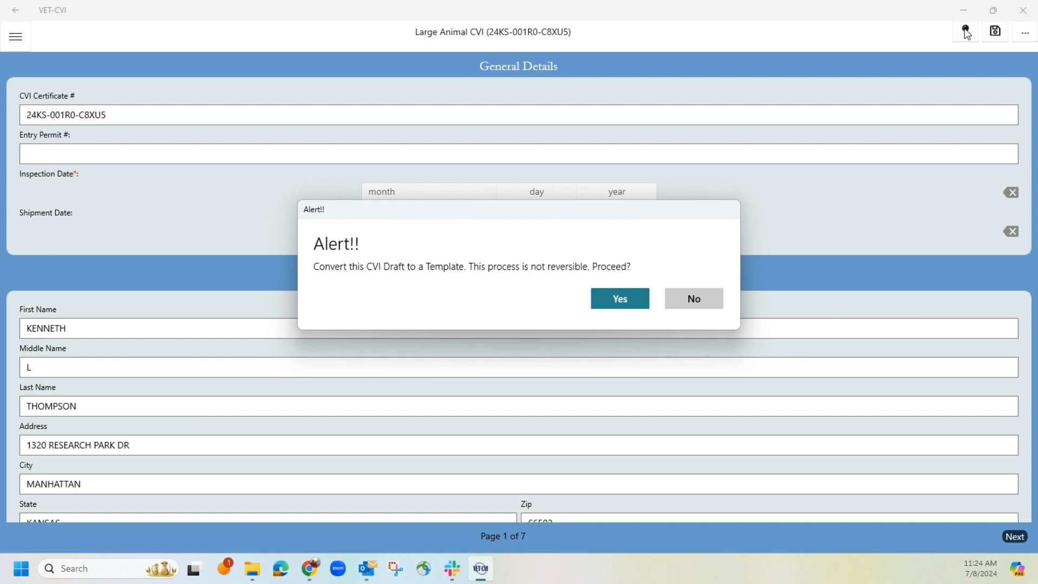
pyautogui.click(627, 301)
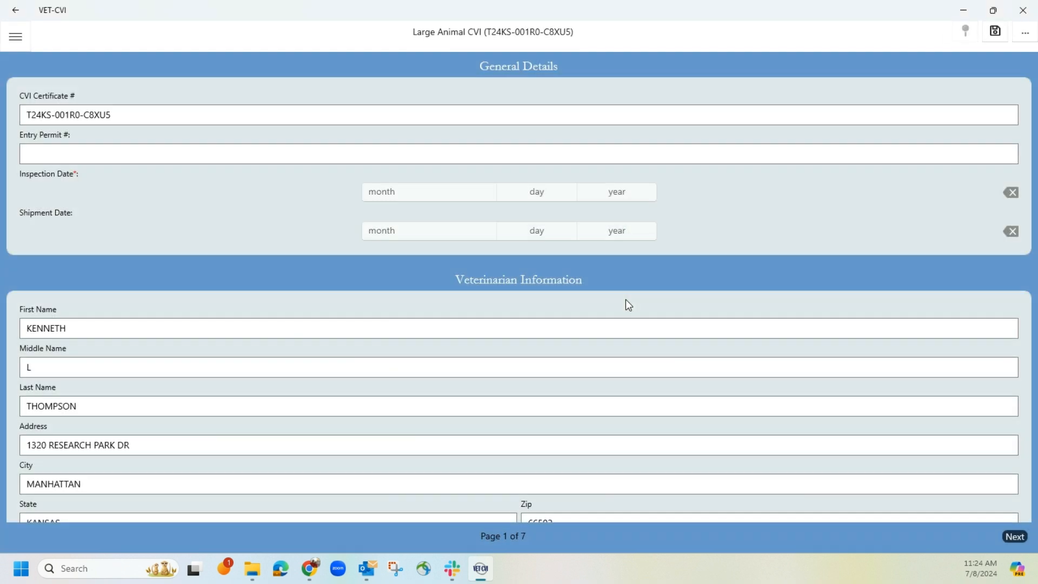
pyautogui.click(22, 38)
pyautogui.click(103, 302)
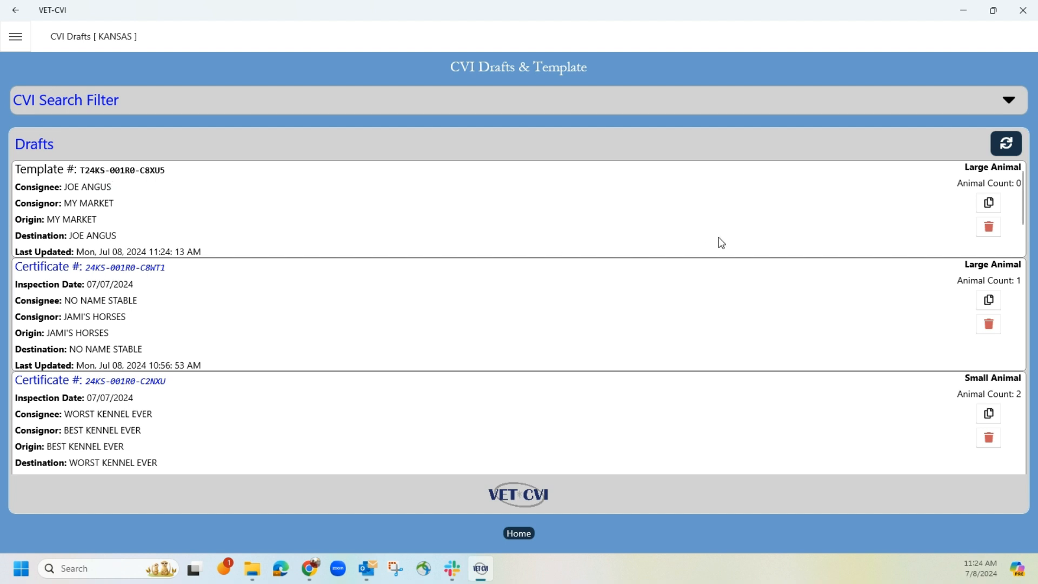
pyautogui.click(990, 203)
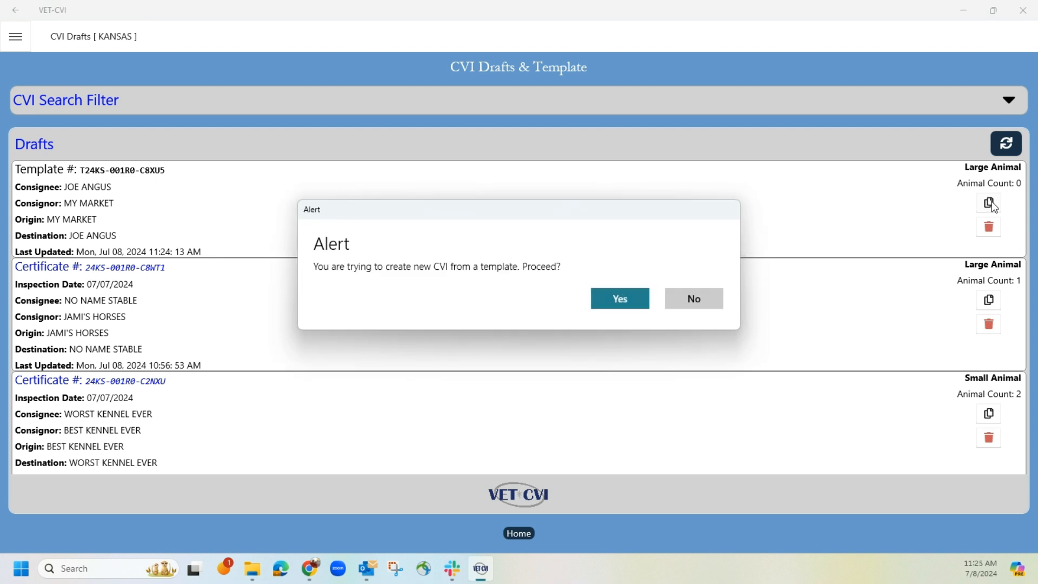
pyautogui.click(626, 303)
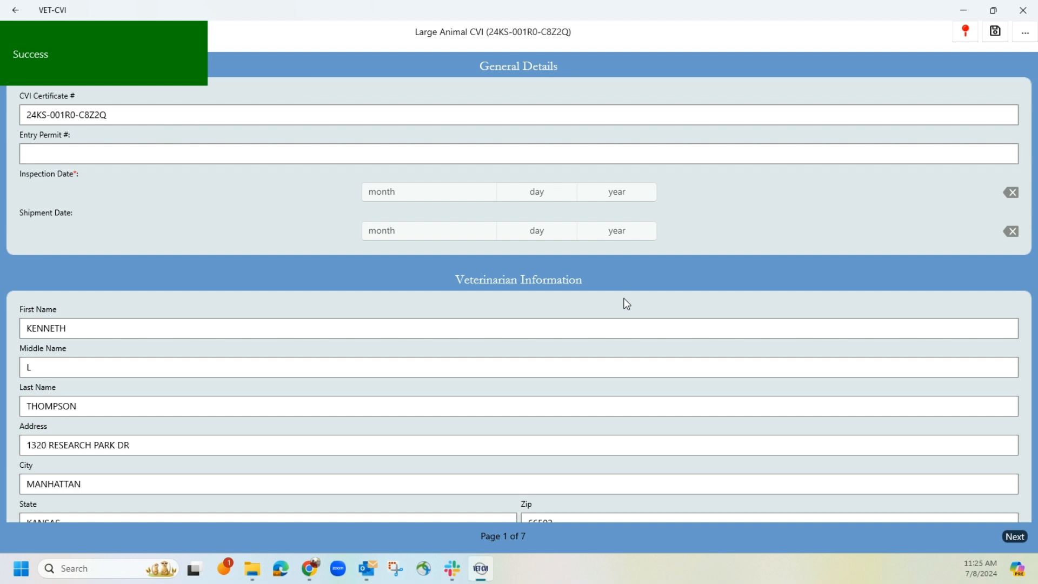
pyautogui.click(430, 199)
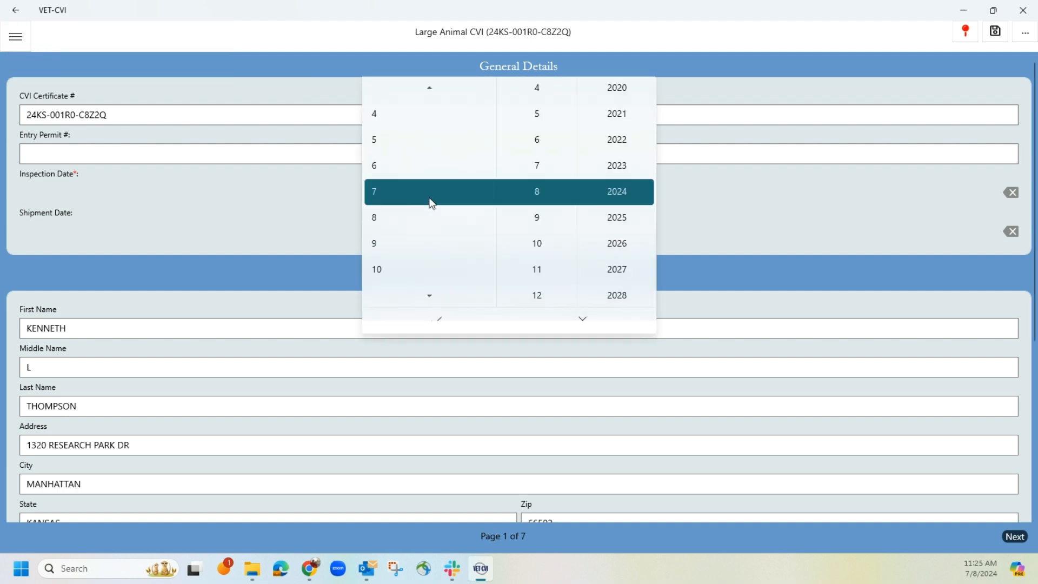
pyautogui.click(440, 321)
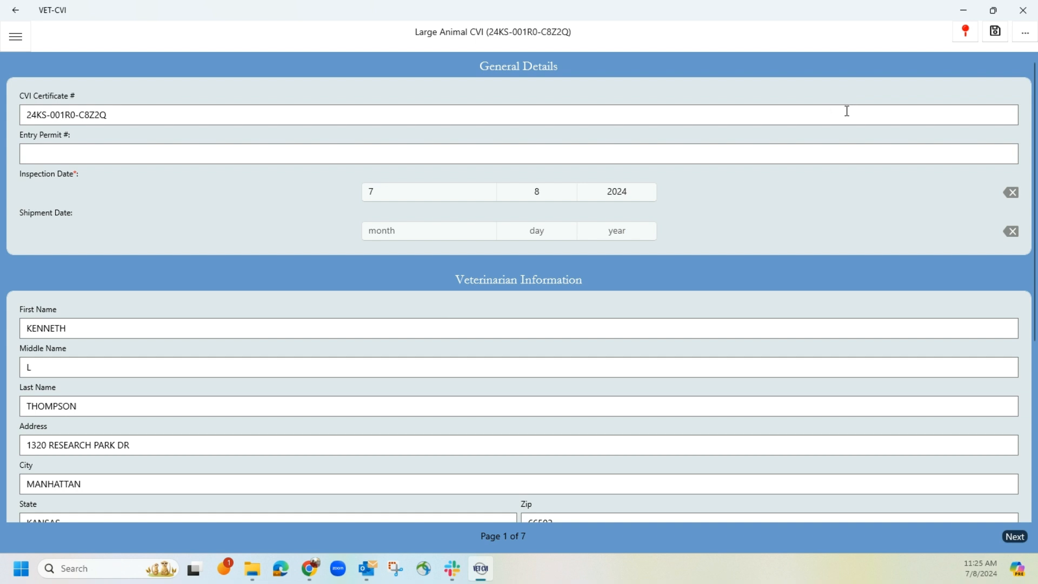
# Step: Go to the new CVI's Species Class page and start a Cattle Beef entry
pyautogui.click(1026, 39)
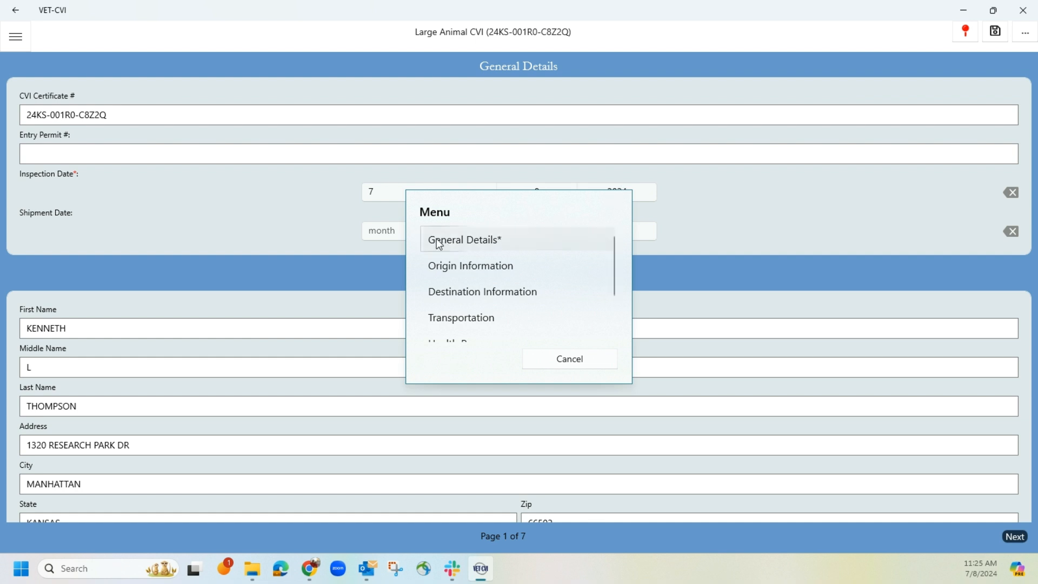
pyautogui.scroll(-1, 496, 273)
pyautogui.scroll(-1, 495, 273)
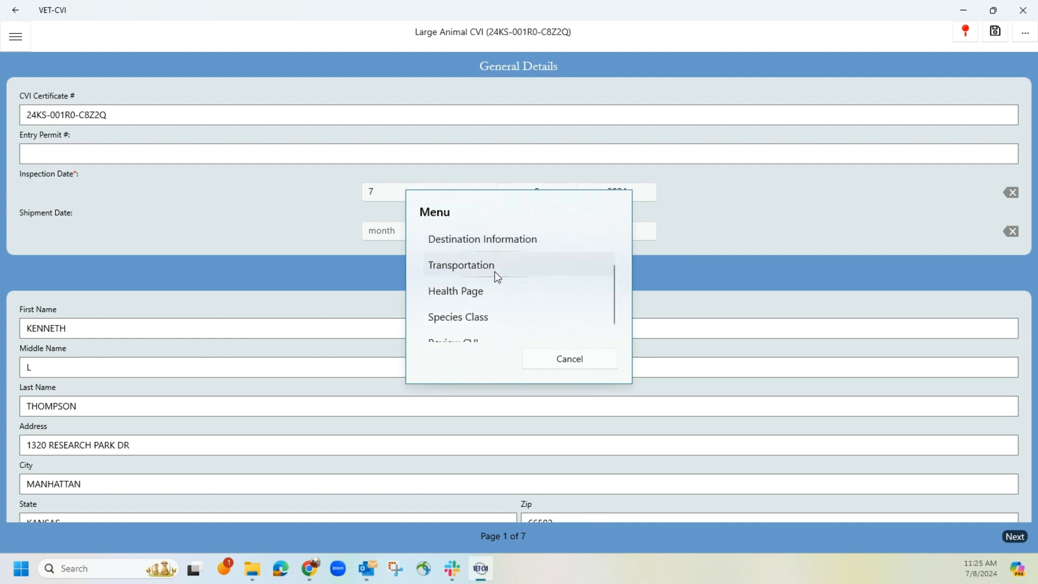
pyautogui.click(462, 323)
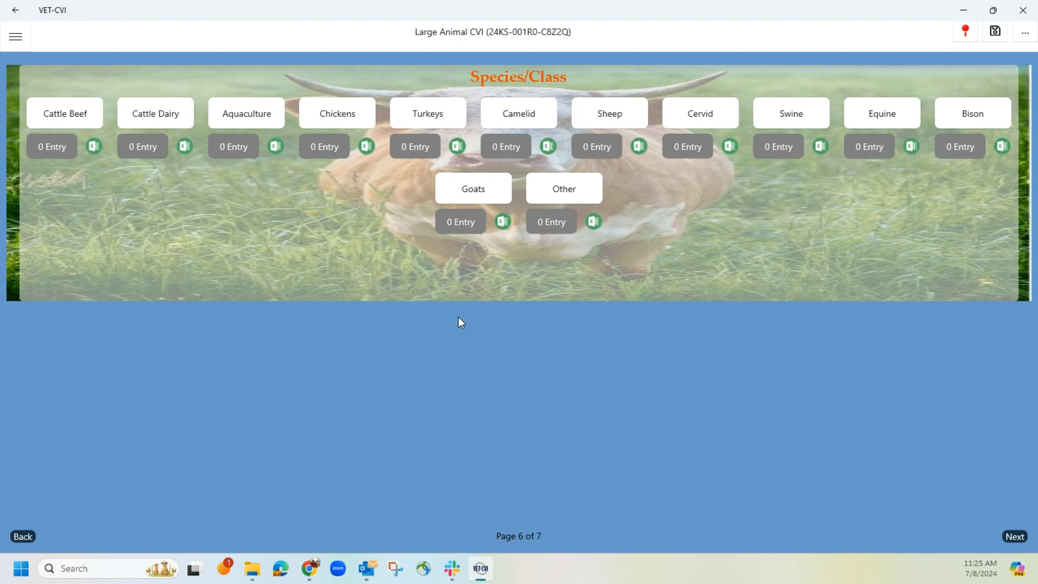
pyautogui.click(47, 116)
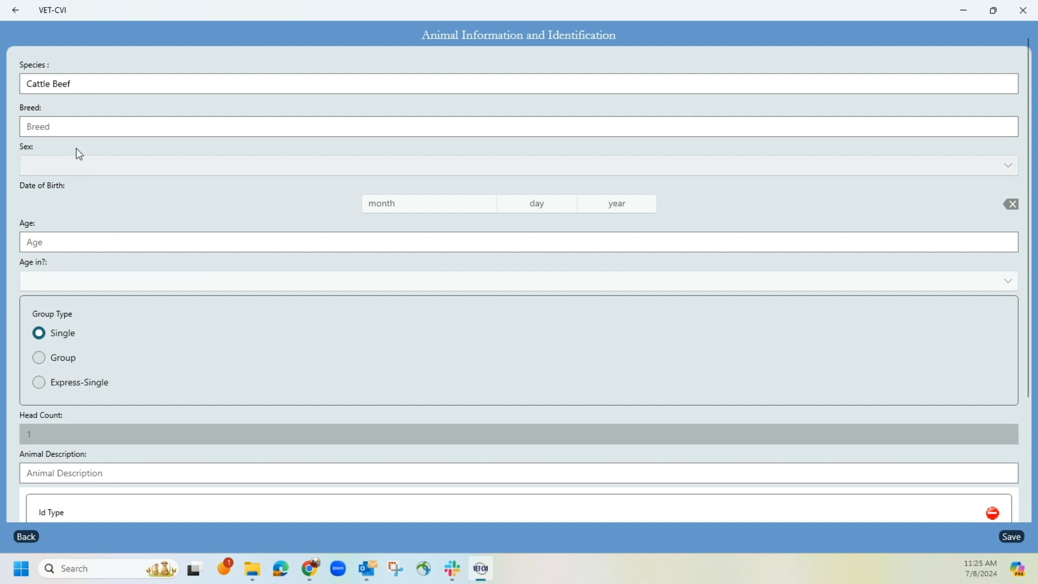
# Step: Set the cattle's breed to ANGUS, sex to Neutered Male and age to 10 months
pyautogui.click(81, 120)
pyautogui.write('ANGUS')
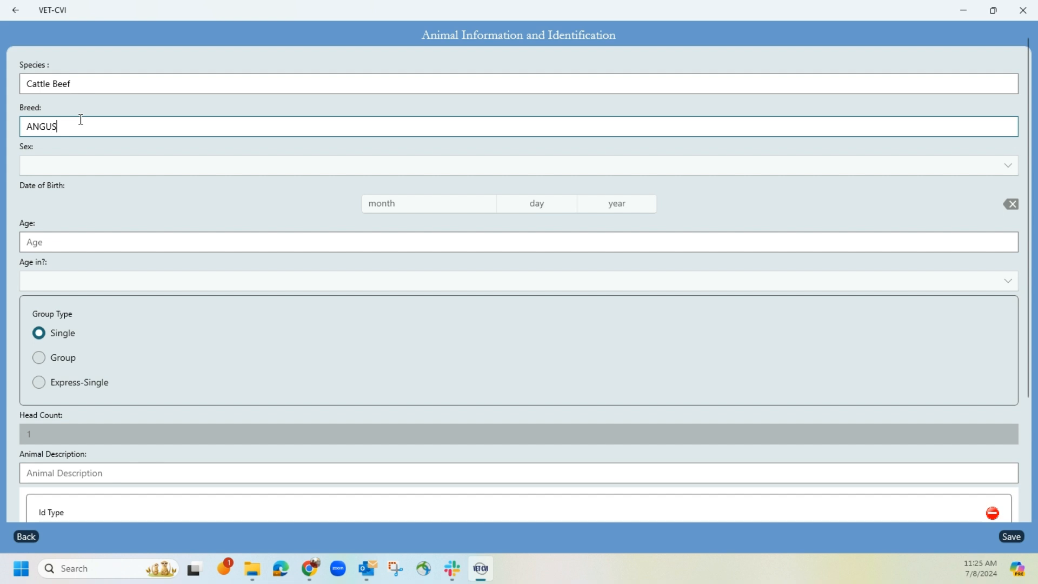
pyautogui.click(94, 166)
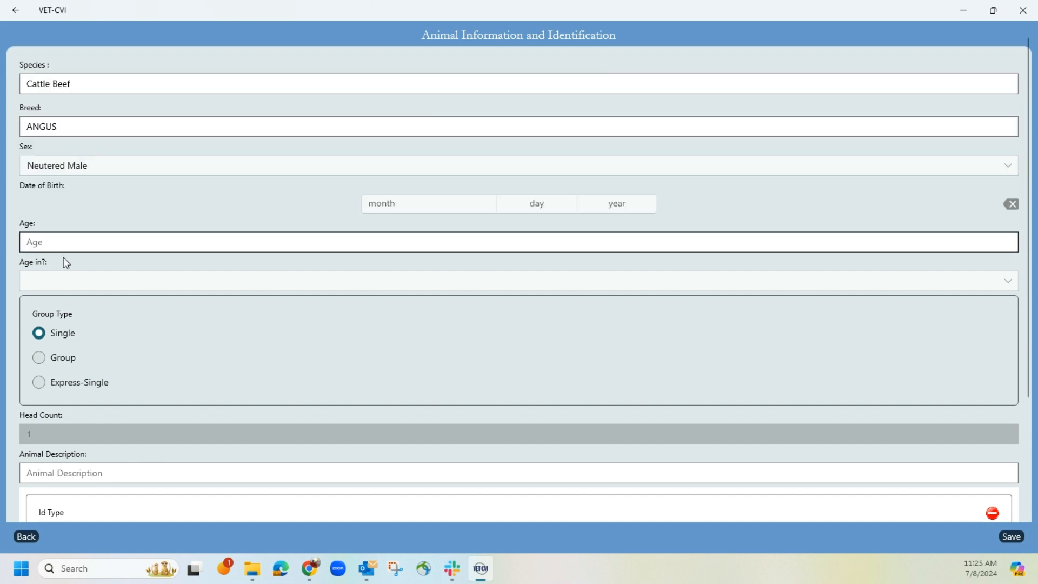
pyautogui.click(74, 236)
pyautogui.write('10')
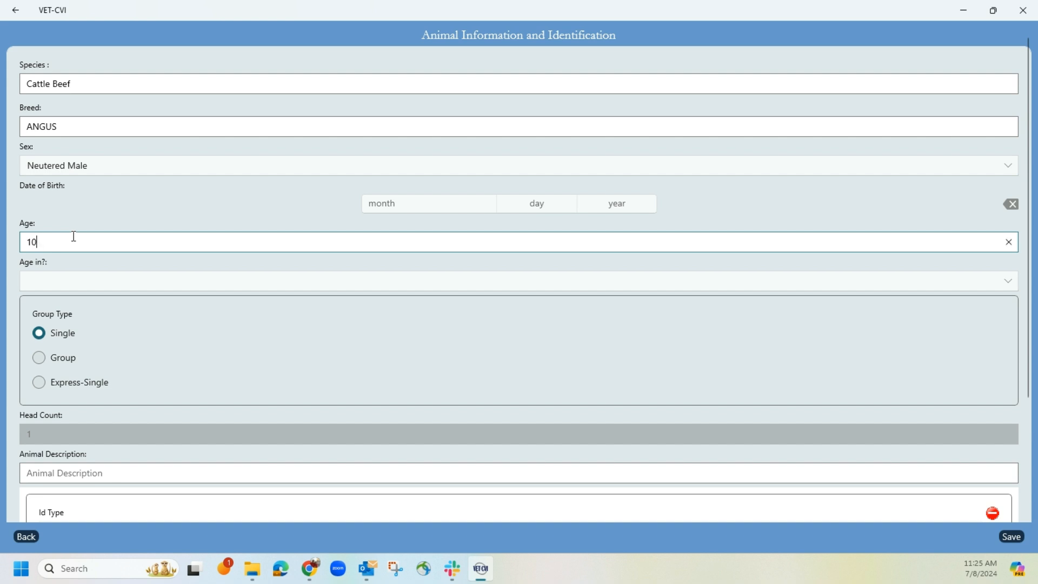
pyautogui.click(71, 283)
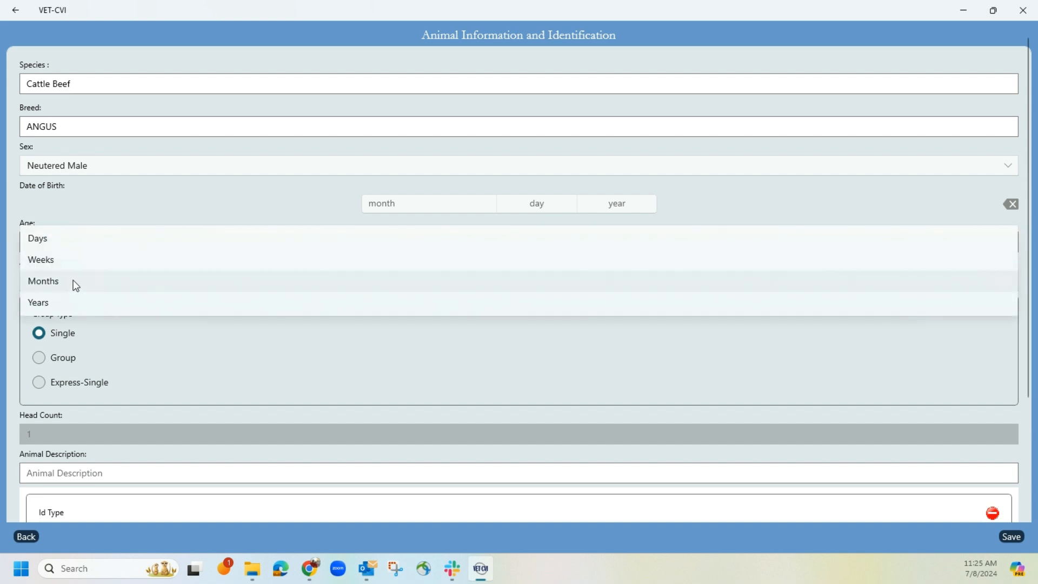
pyautogui.click(72, 281)
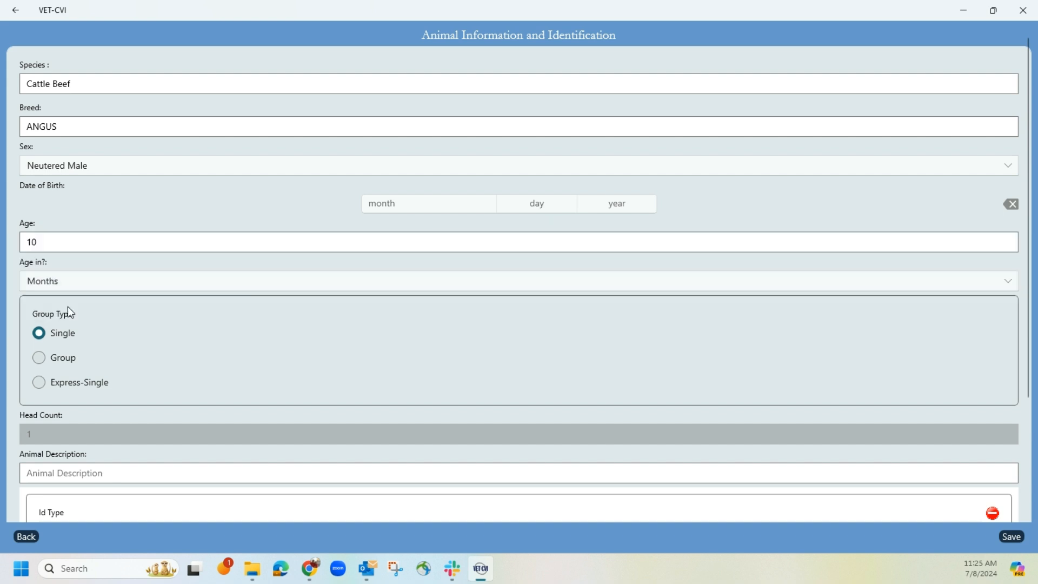
# Step: Set the entry's group type to Group with a head count of 95 and the animal description ANGUS FEEDER STEERS
pyautogui.click(38, 358)
pyautogui.click(53, 432)
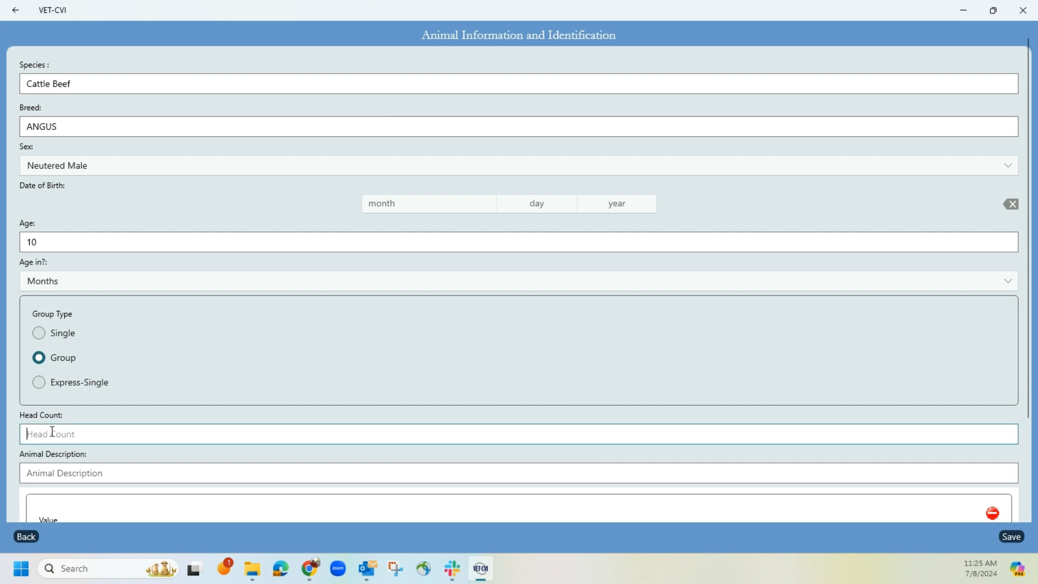
pyautogui.write('95')
pyautogui.click(112, 472)
pyautogui.write('A')
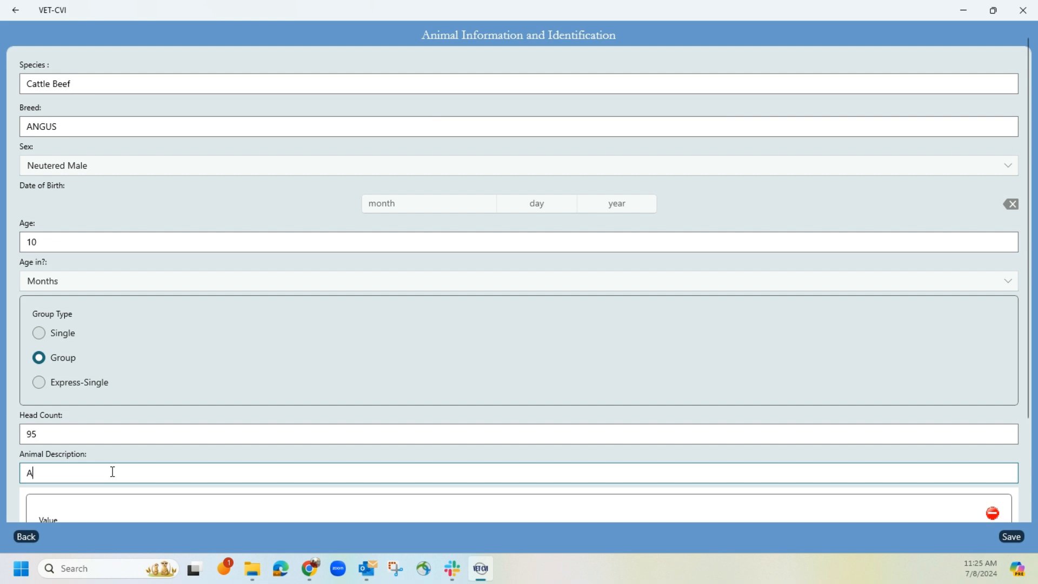
pyautogui.write('NGUS FEEDER STEERS')
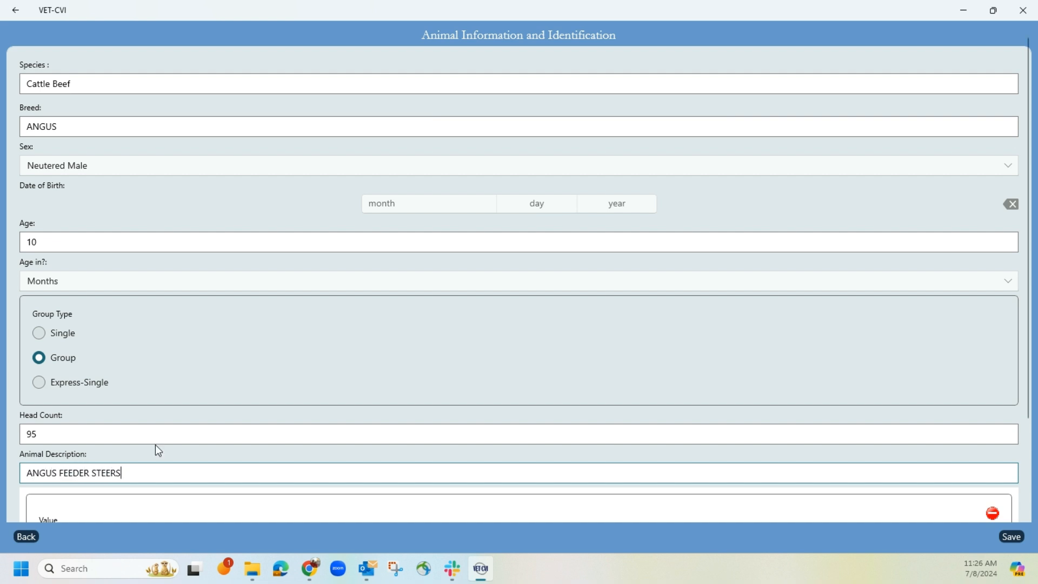
# Step: Enter the identification value ANGUS FEEDER STEERS AVG WEIGHT OF 750 LBS. and save the Cattle Beef entry
pyautogui.scroll(-3, 157, 449)
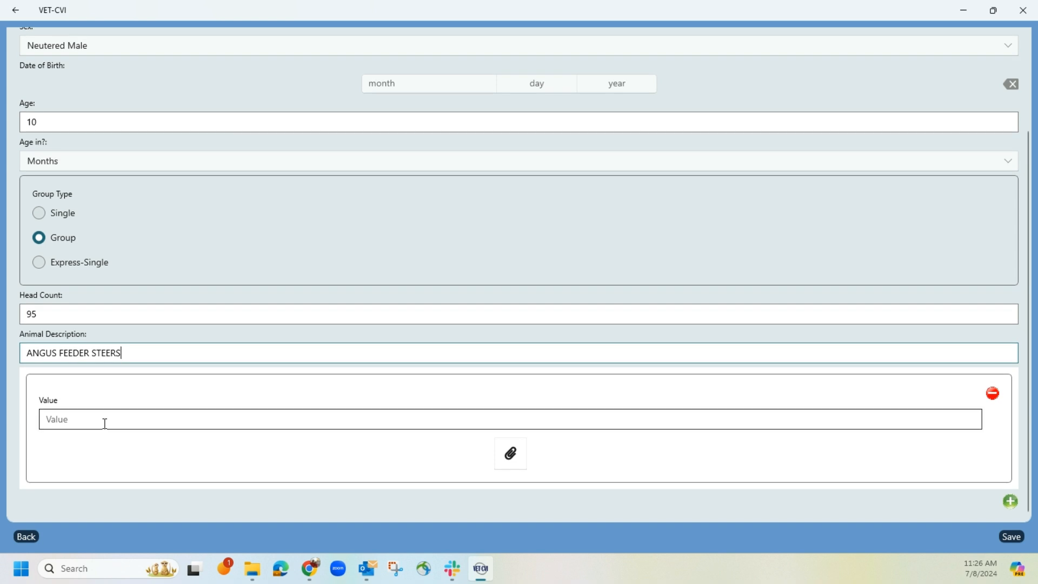
pyautogui.click(105, 423)
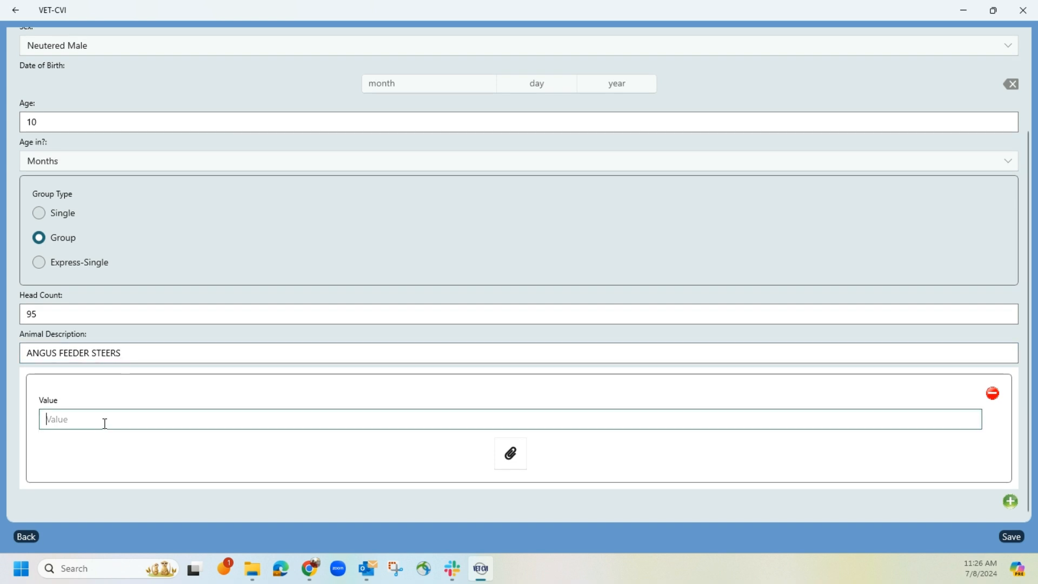
pyautogui.write('ANGUS FEED')
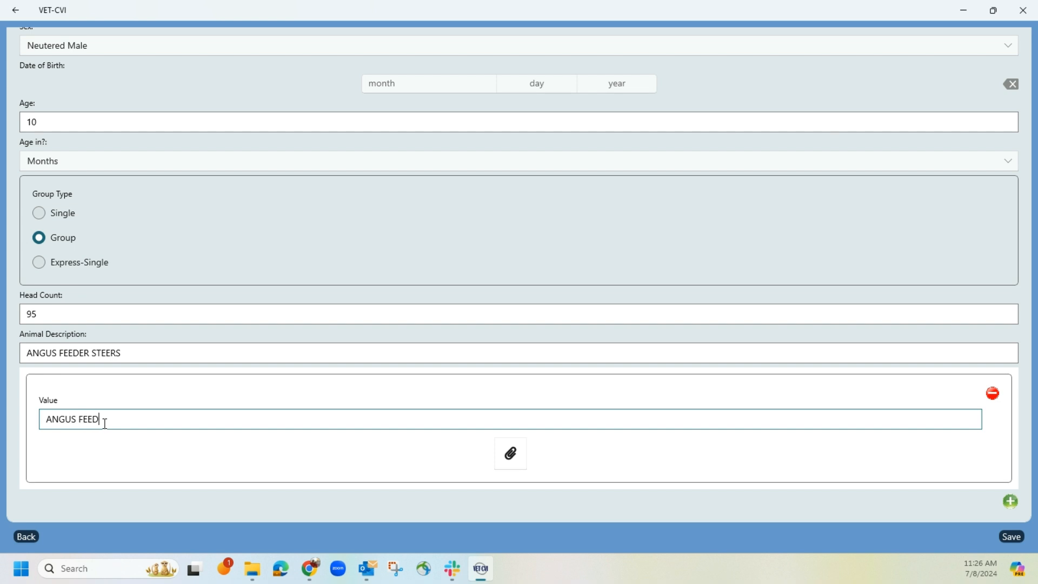
pyautogui.write('ER STEERS AVG WEIGH')
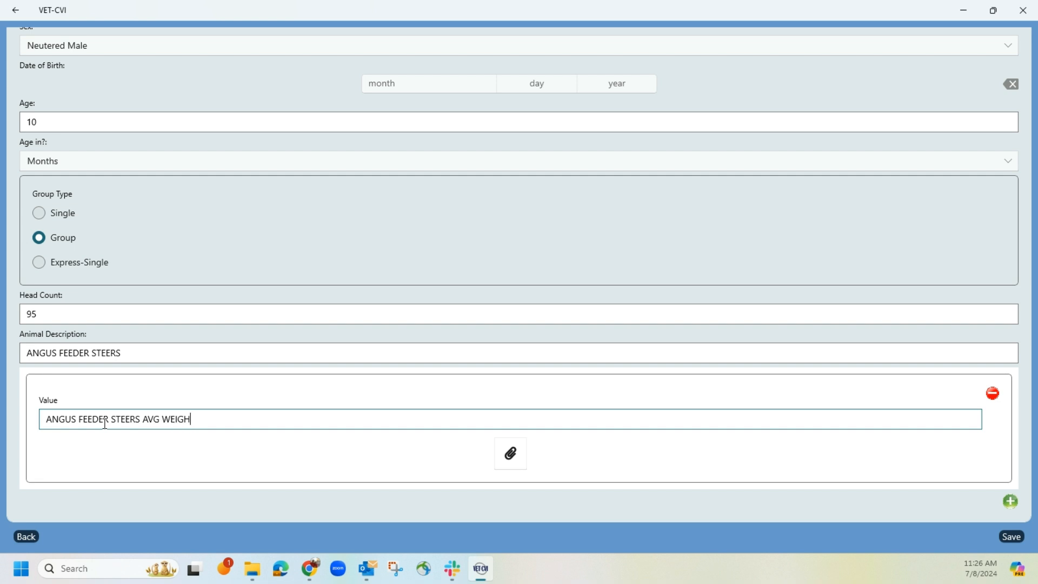
pyautogui.write('T OF 750 LBS.')
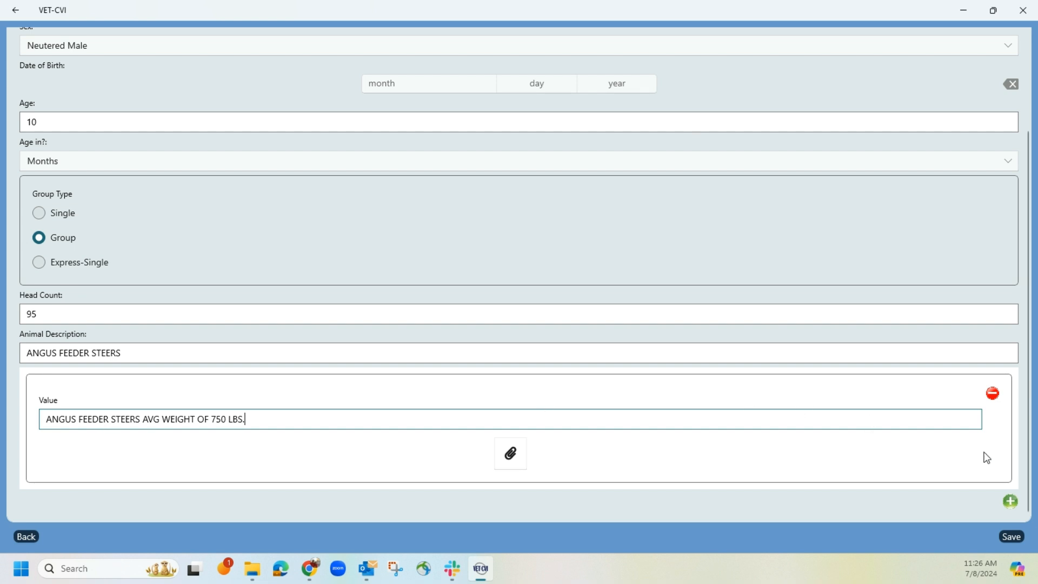
pyautogui.click(1015, 537)
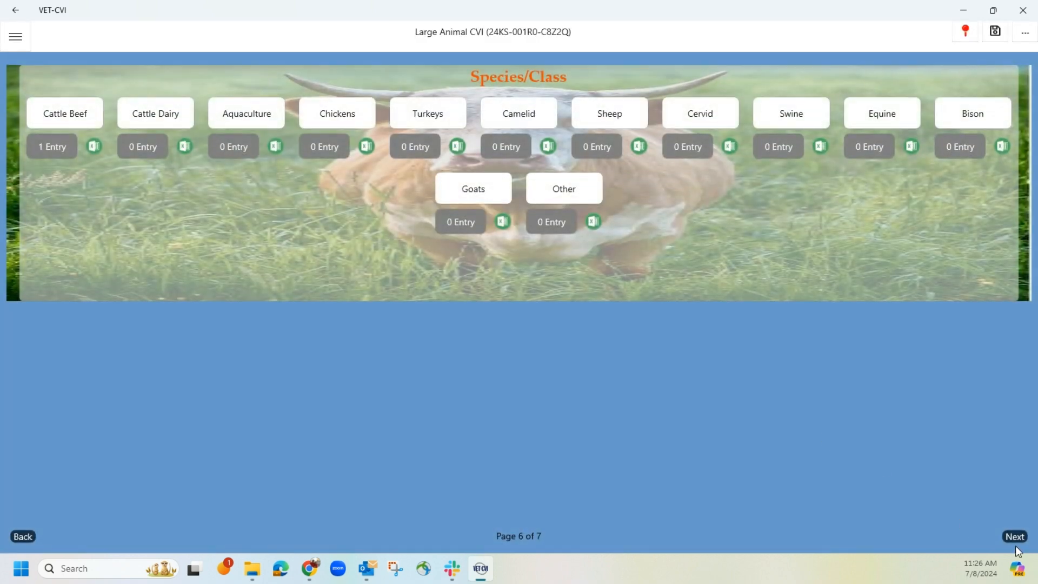
# Step: Review the completed CVI from the general details through the origin, destination, transportation, health and species class sections
pyautogui.click(1017, 537)
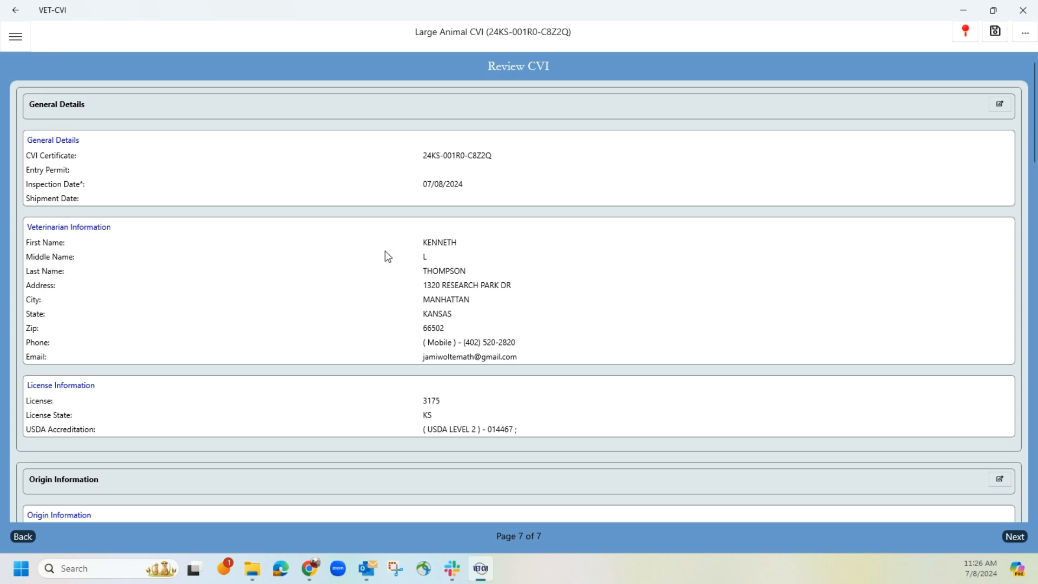
pyautogui.scroll(-10, 386, 253)
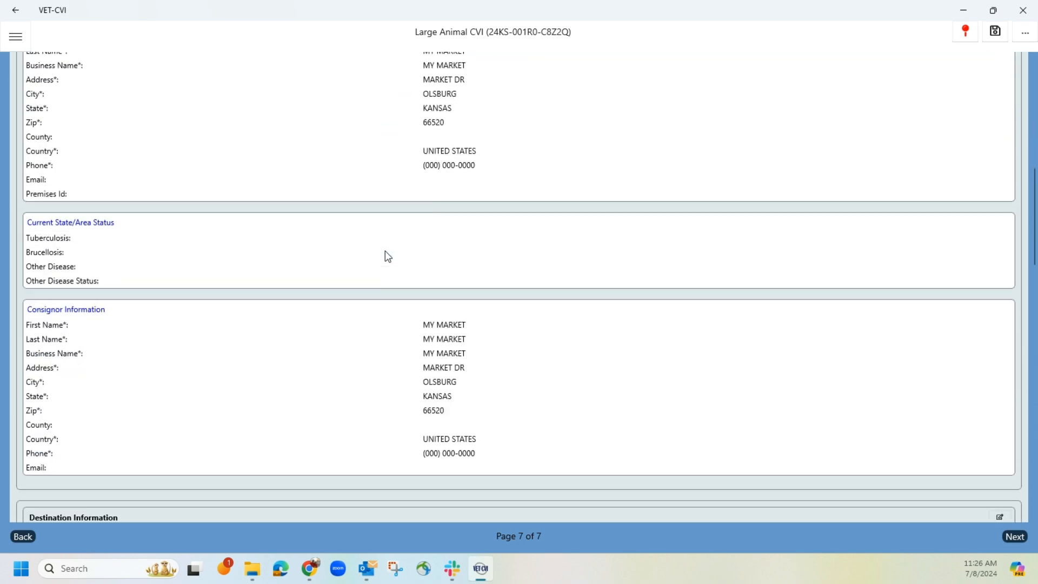
pyautogui.scroll(-7, 388, 256)
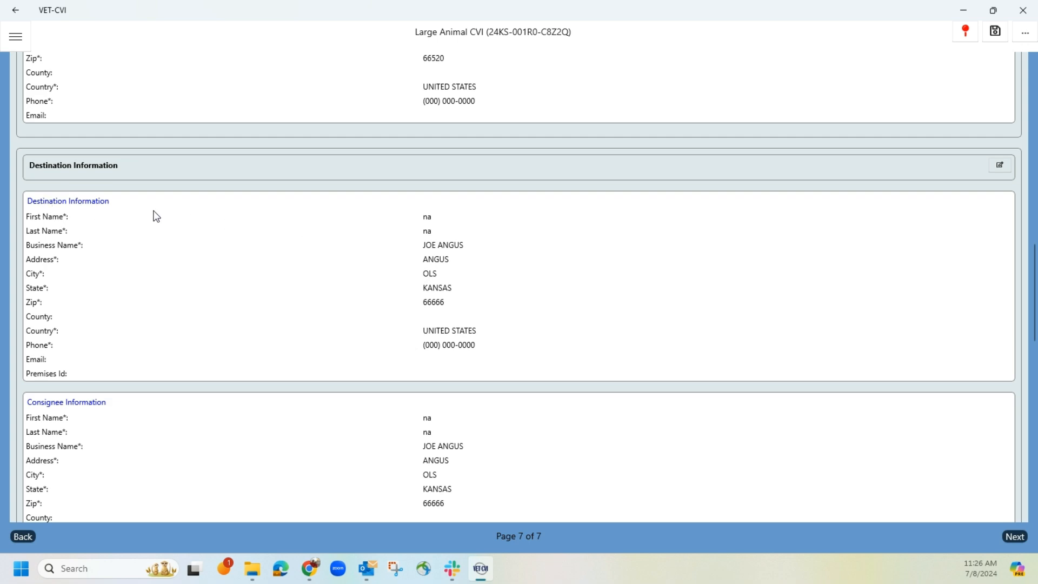
pyautogui.scroll(-12, 156, 216)
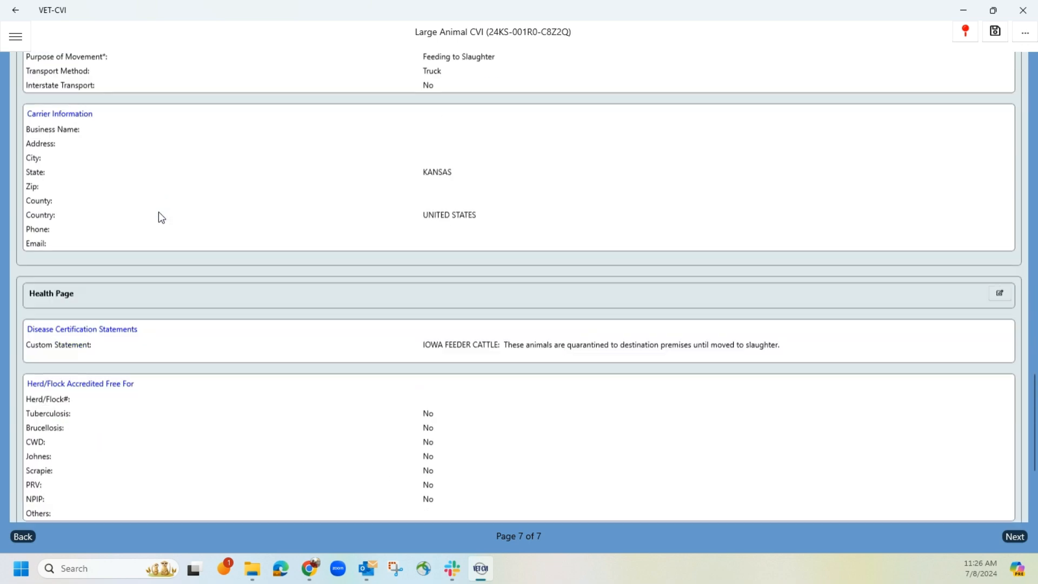
pyautogui.scroll(-4, 159, 212)
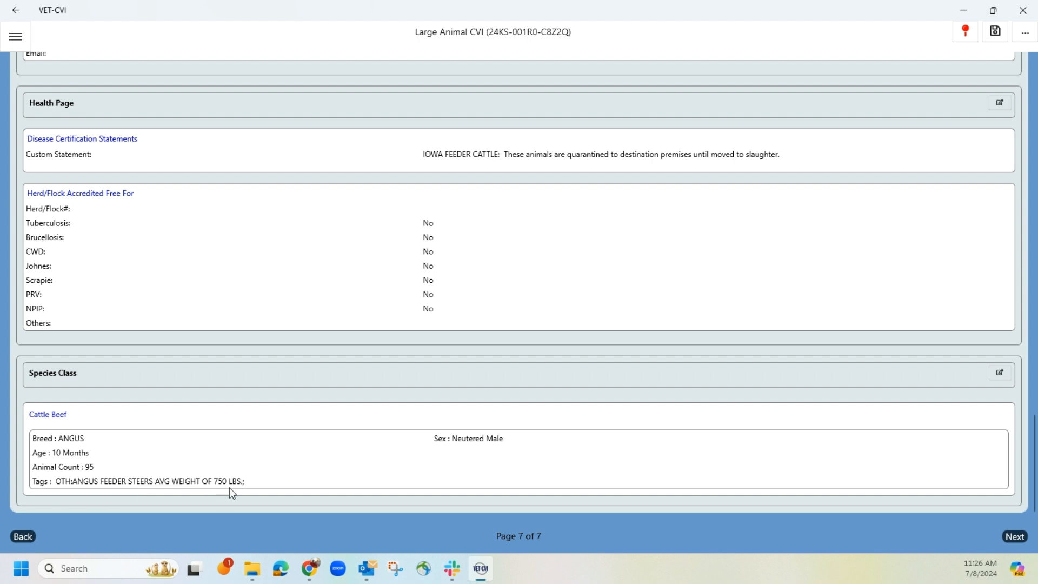
# Step: Proceed to the veterinary certification, accept the certification statement, preview the certificate PDF and close the preview
pyautogui.click(1016, 537)
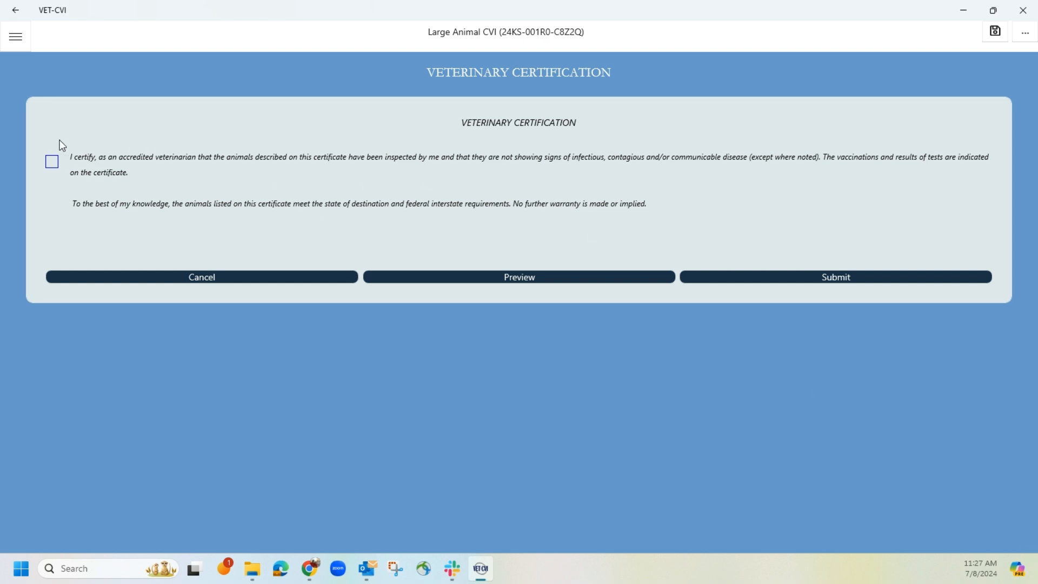
pyautogui.click(53, 163)
pyautogui.click(466, 276)
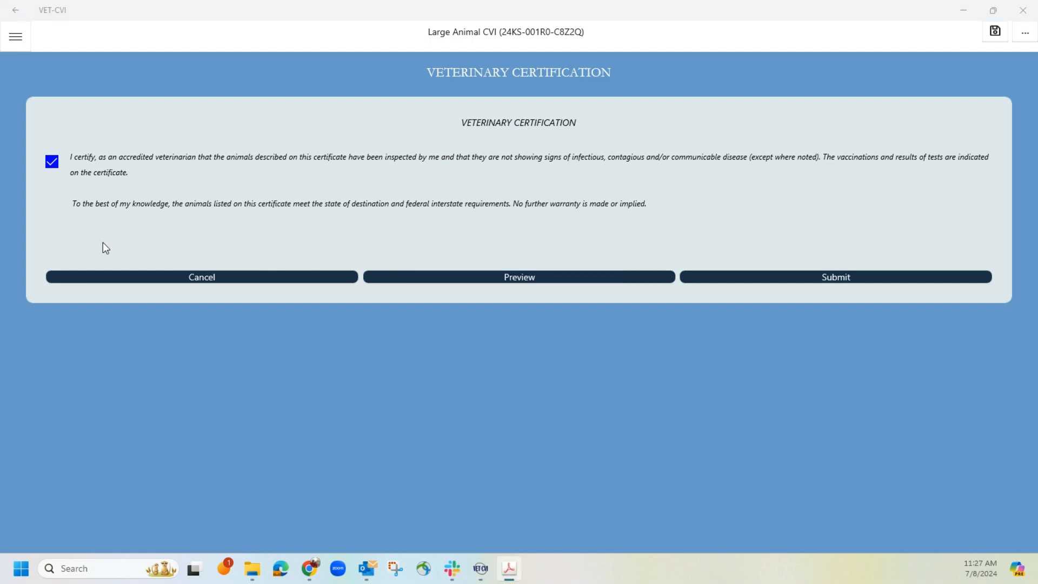
pyautogui.moveTo(0, 48); pyautogui.dragTo(511, 55)
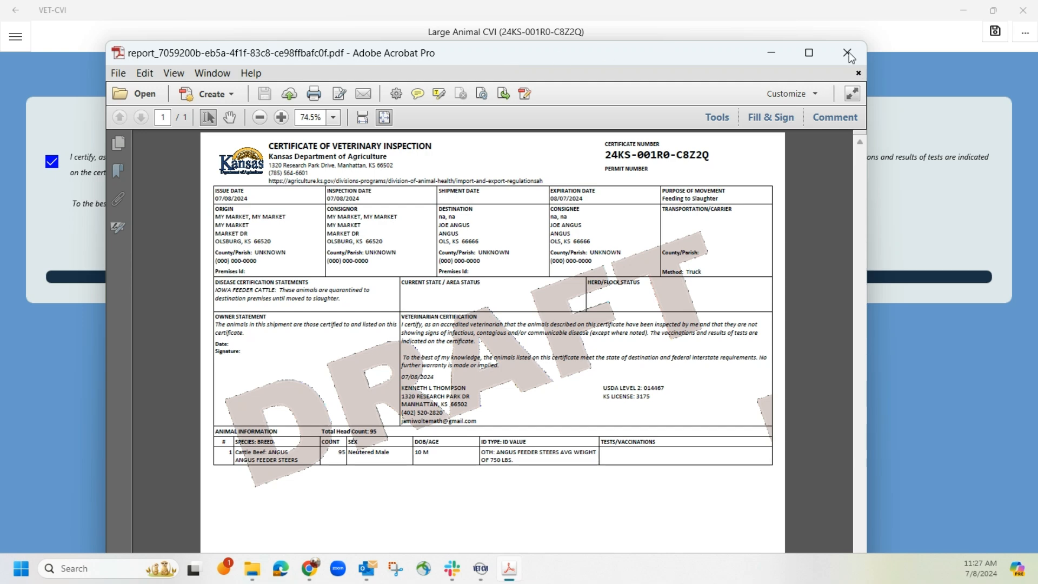
pyautogui.click(857, 72)
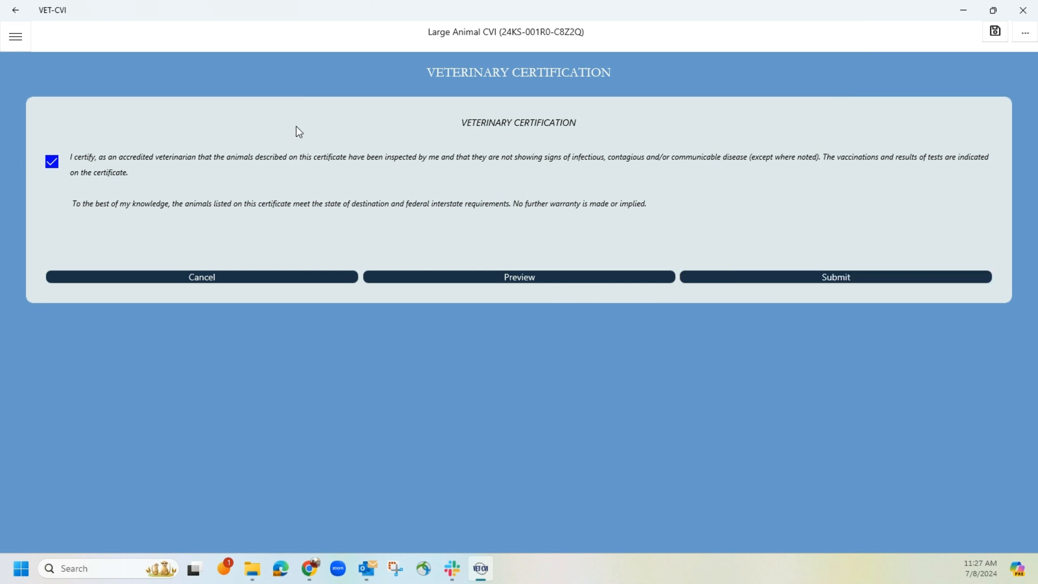
# Step: Open CVI Drafts & Template, look through the saved drafts and templates, and expand the CVI search filter
pyautogui.click(16, 37)
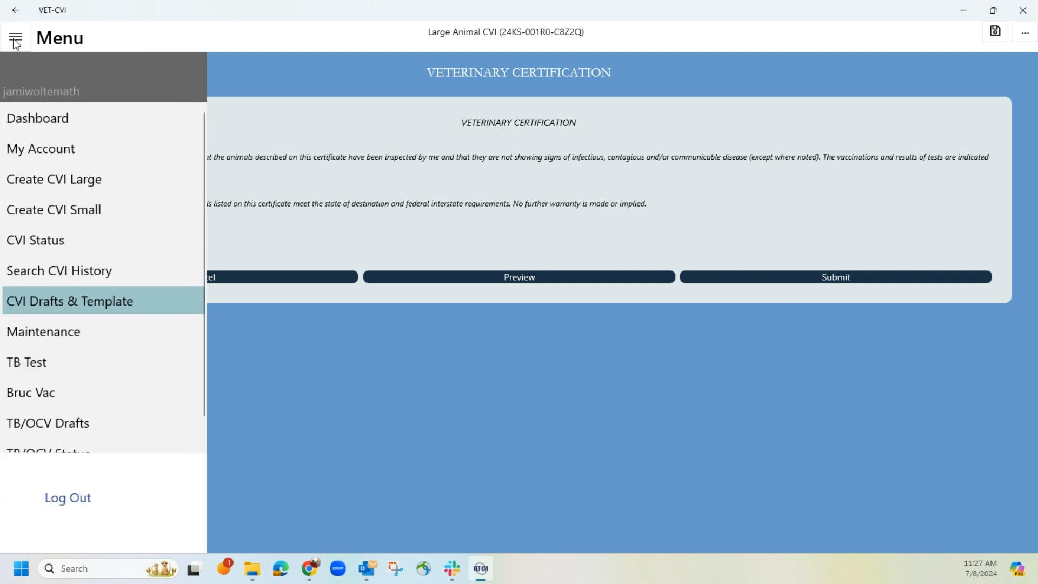
pyautogui.click(68, 302)
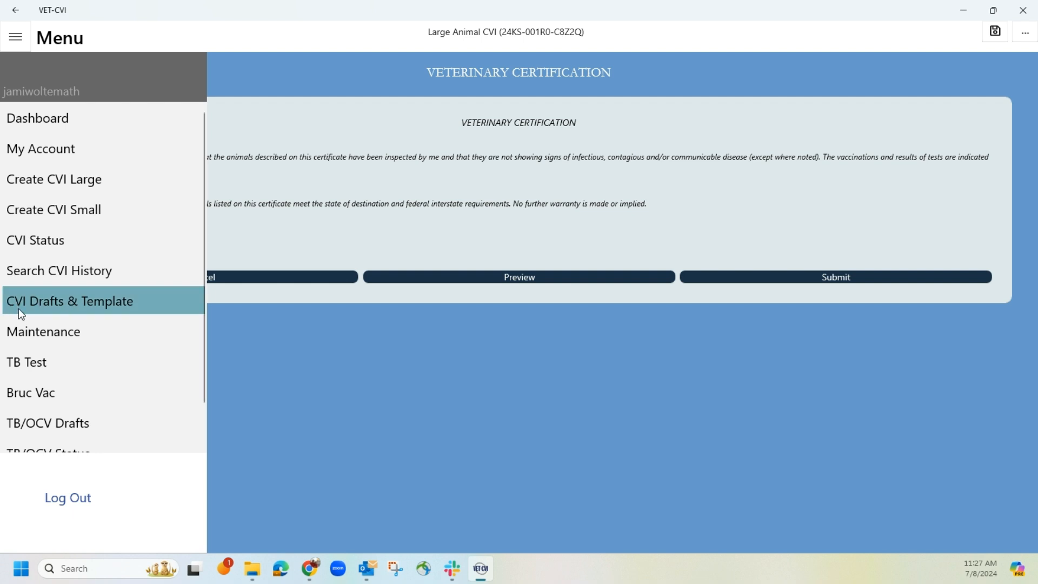
pyautogui.click(49, 306)
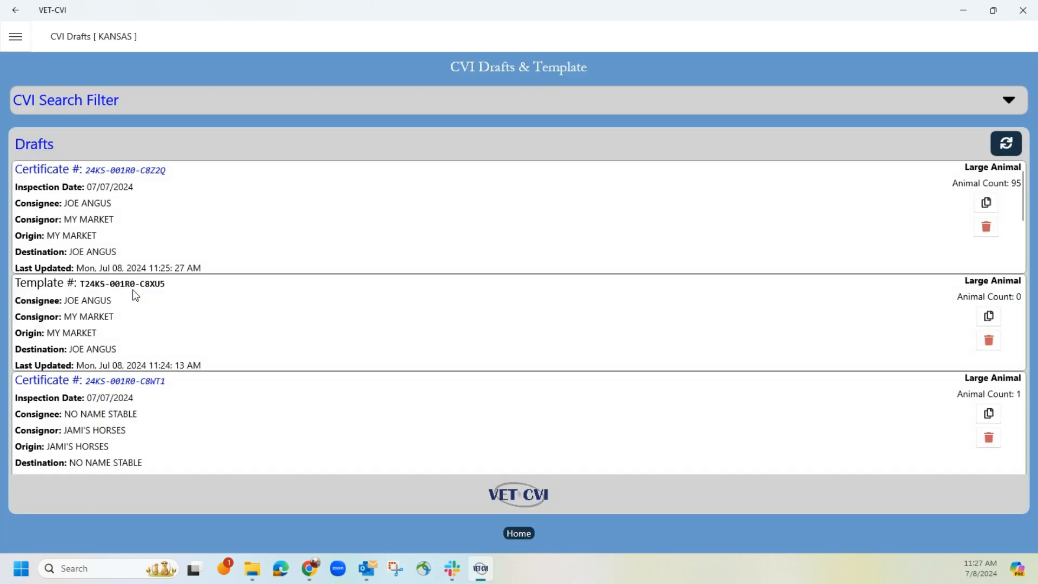
pyautogui.scroll(-2, 157, 330)
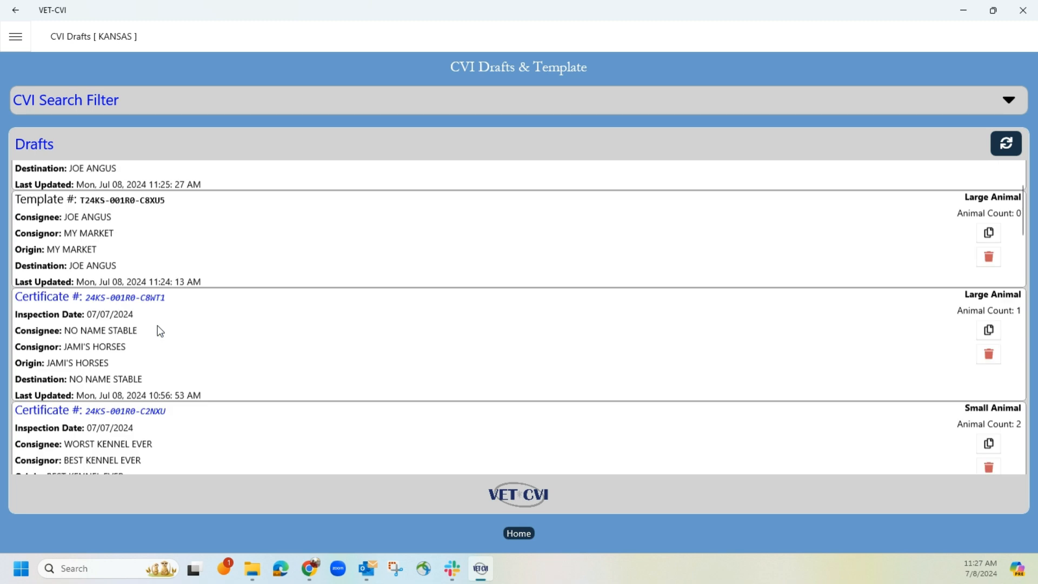
pyautogui.scroll(2, 160, 331)
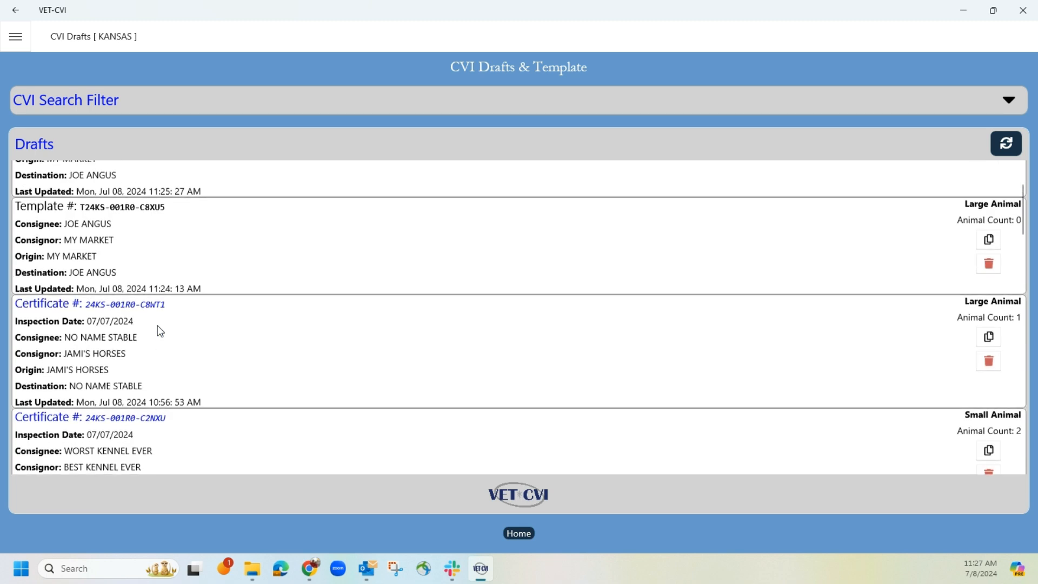
pyautogui.scroll(-2, 160, 331)
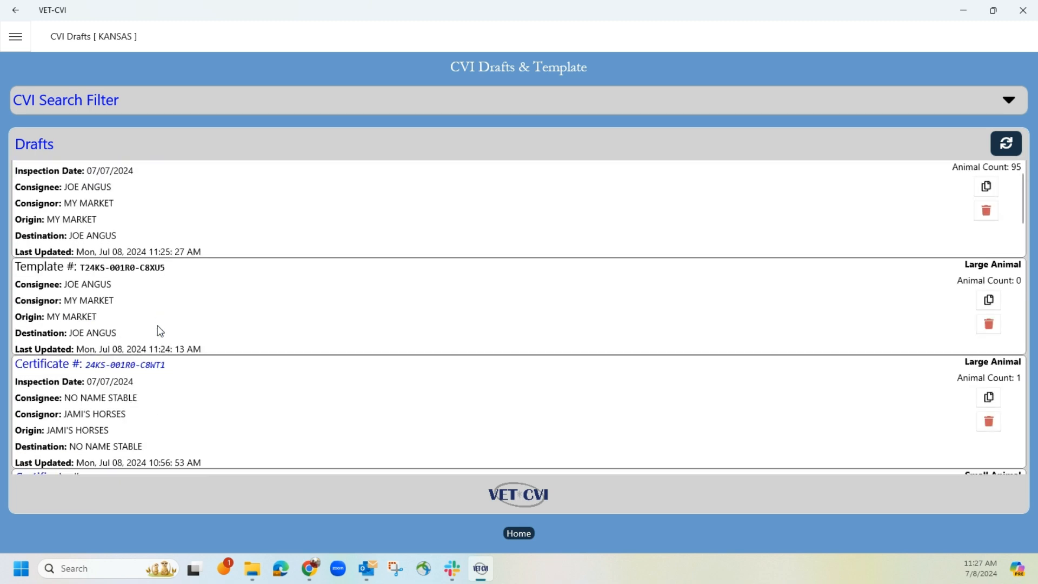
pyautogui.scroll(2, 273, 246)
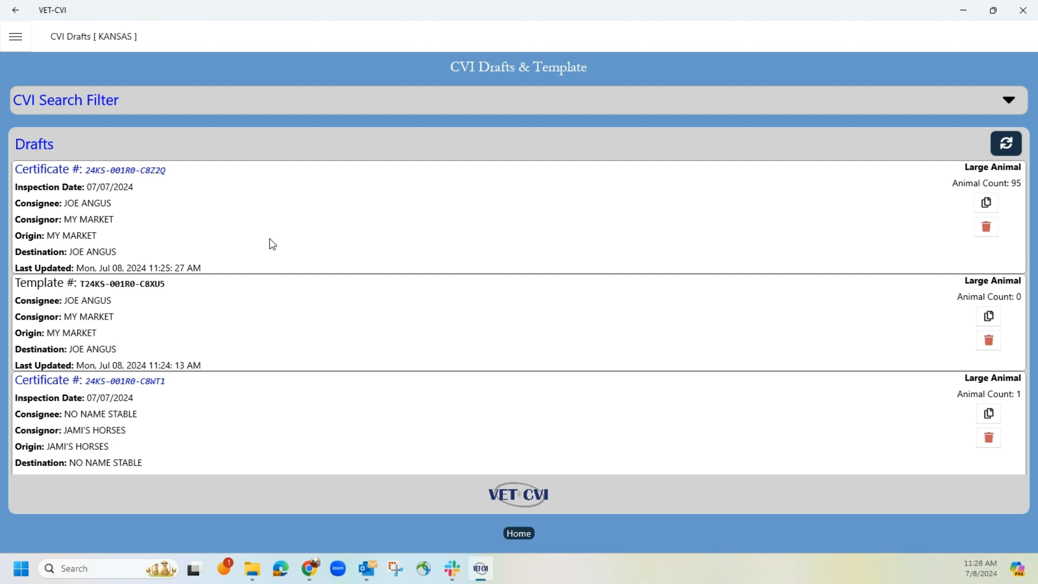
pyautogui.click(258, 102)
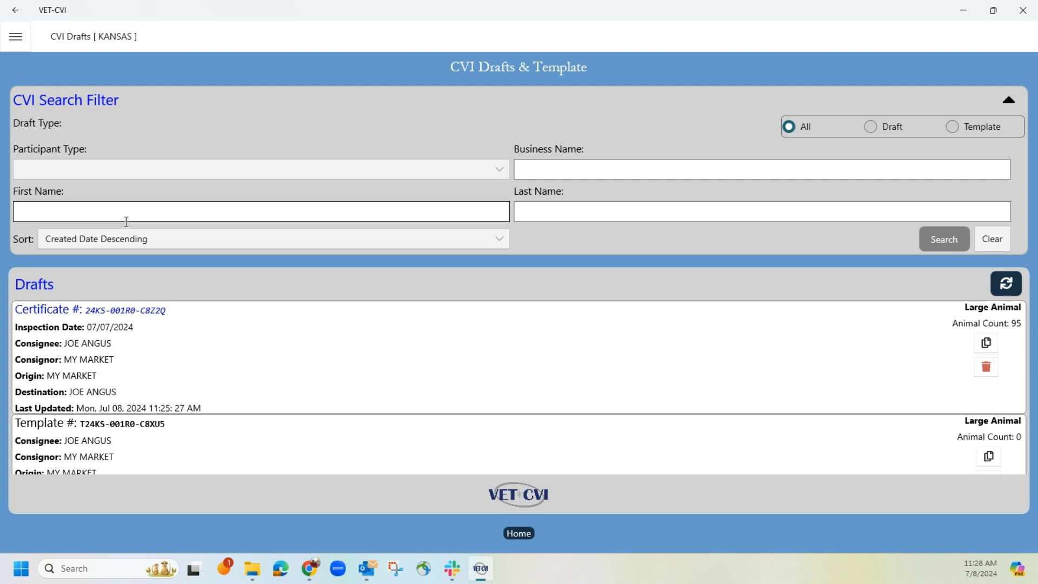
# Step: Search all drafts and templates sorted by Created Date Descending and look through the list
pyautogui.click(161, 236)
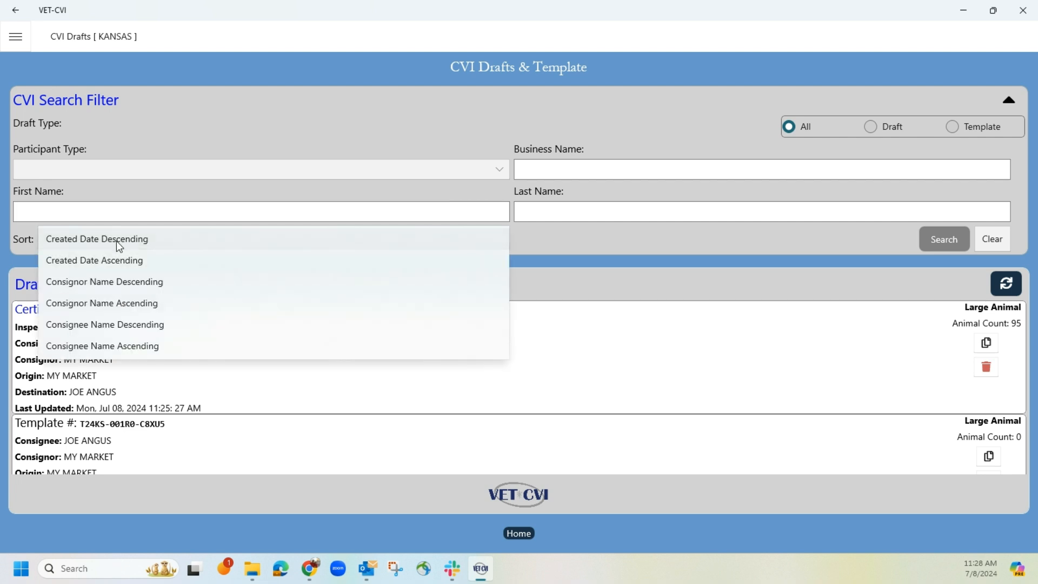
pyautogui.click(115, 241)
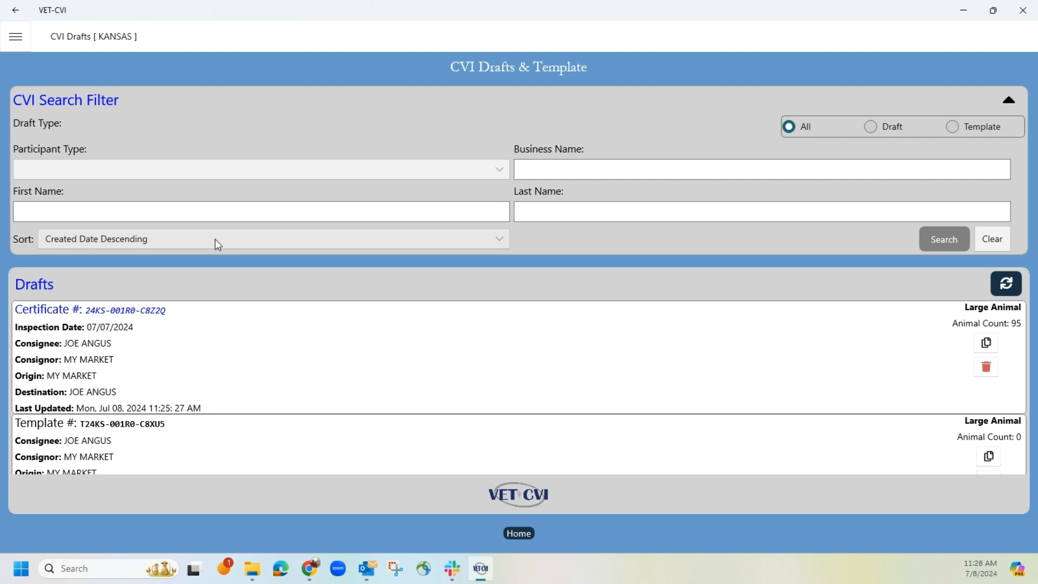
pyautogui.click(941, 238)
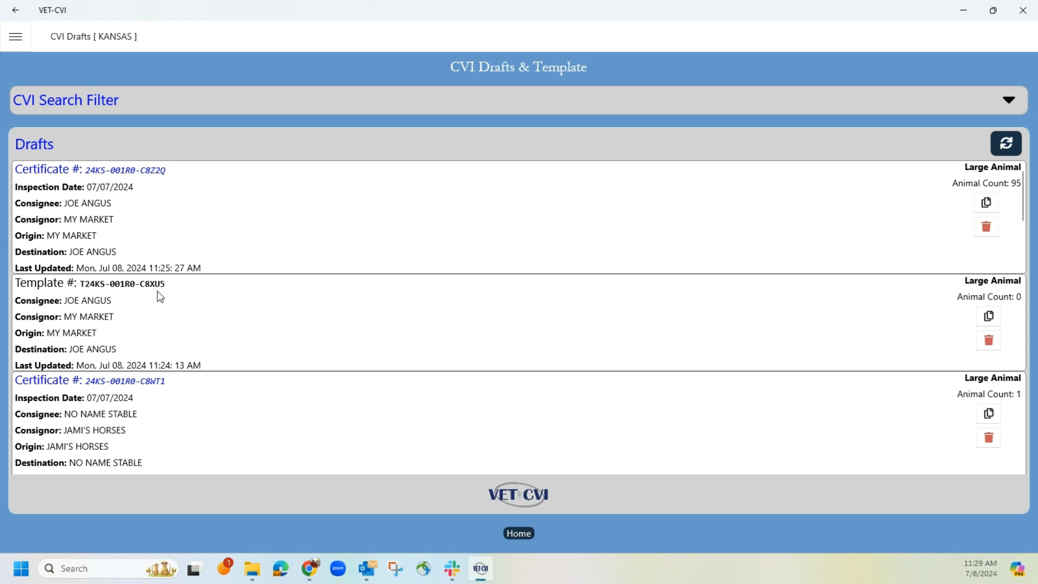
pyautogui.scroll(-2, 167, 289)
pyautogui.scroll(-5, 170, 291)
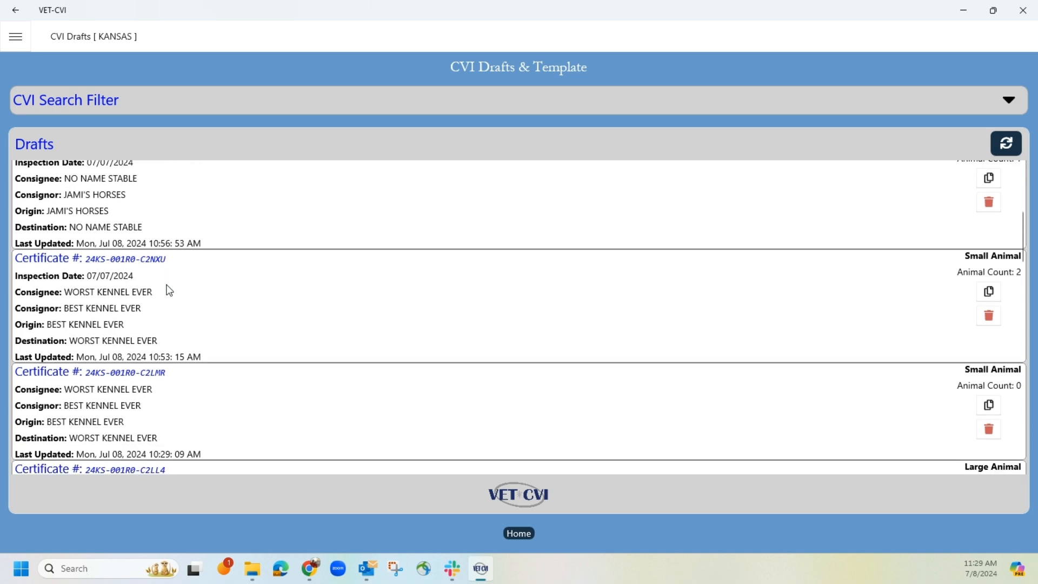
pyautogui.scroll(-4, 169, 290)
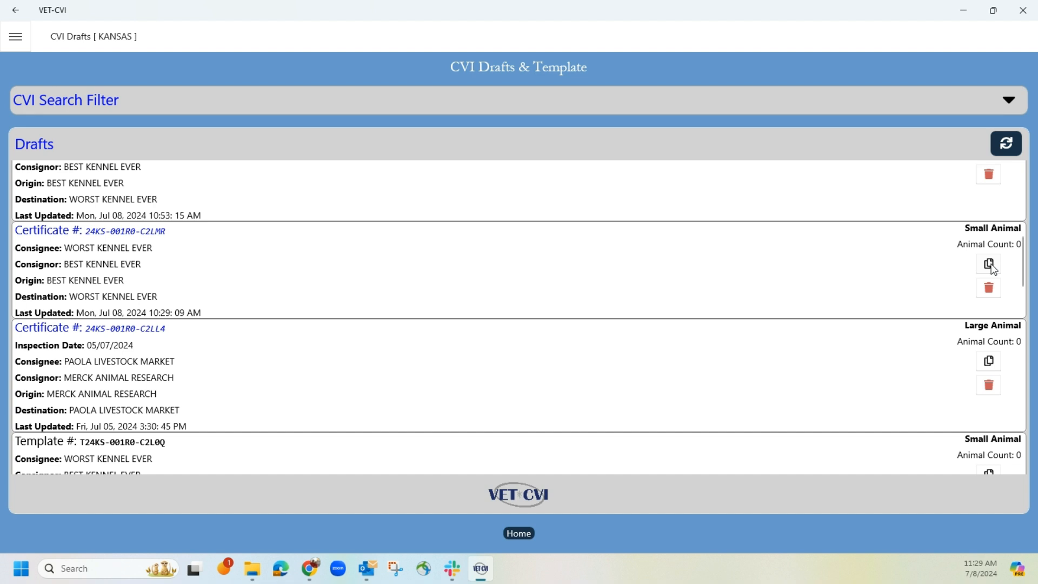
# Step: Open the small-animal WORST KENNEL EVER draft with zero animals and proceed to Destination Information despite the missing required field
pyautogui.click(146, 231)
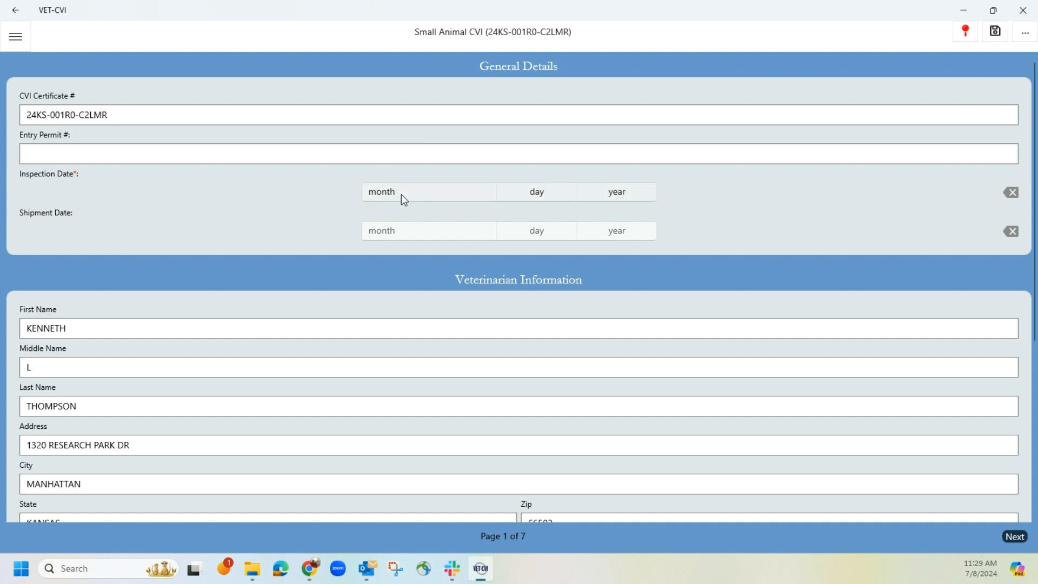
pyautogui.click(1016, 538)
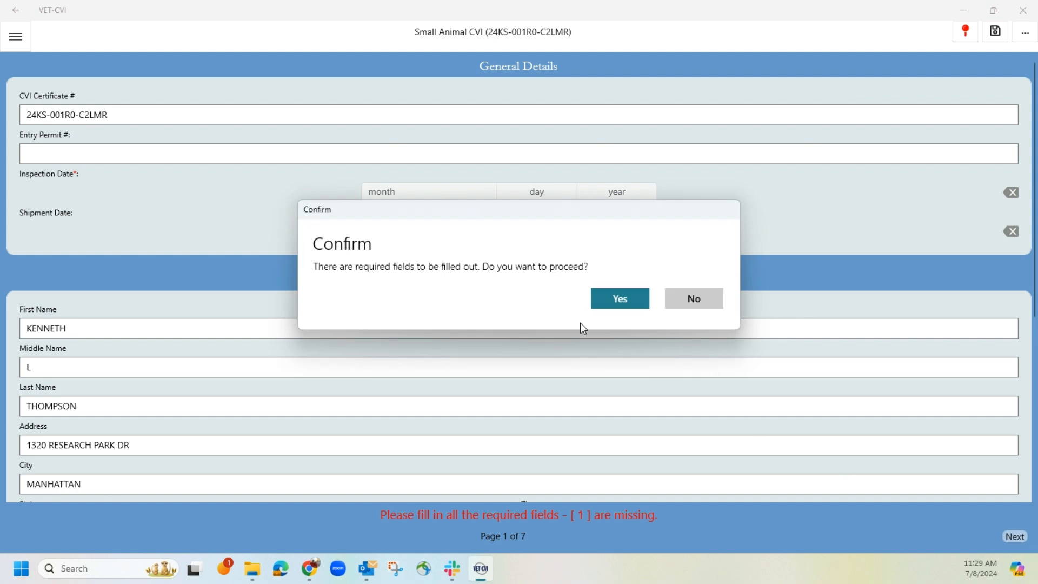
pyautogui.click(617, 303)
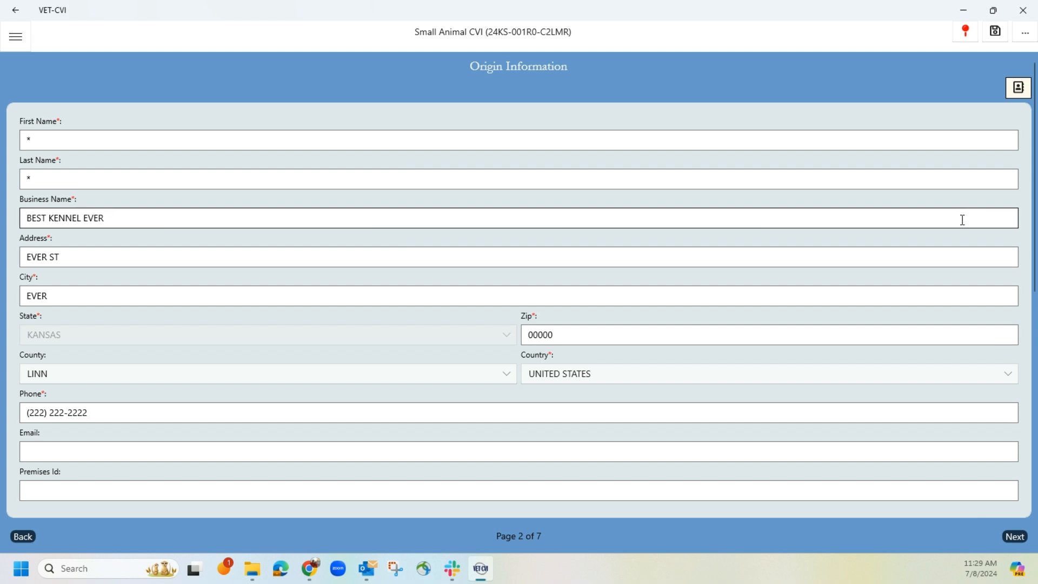
pyautogui.click(1014, 536)
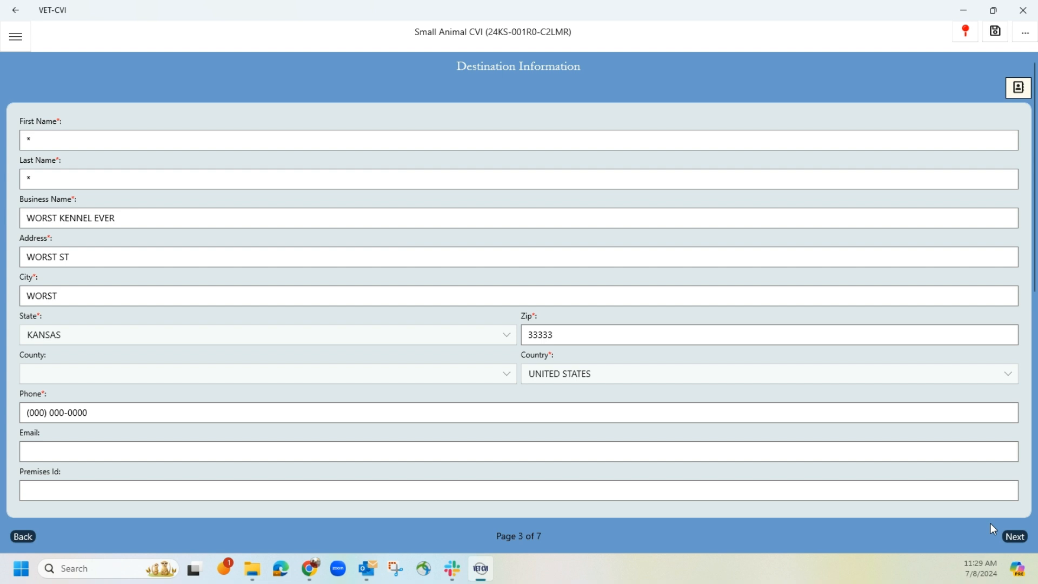
# Step: Check the destination and consignee details, and convert this small-animal CVI draft to a template
pyautogui.click(968, 39)
pyautogui.scroll(-8, 433, 376)
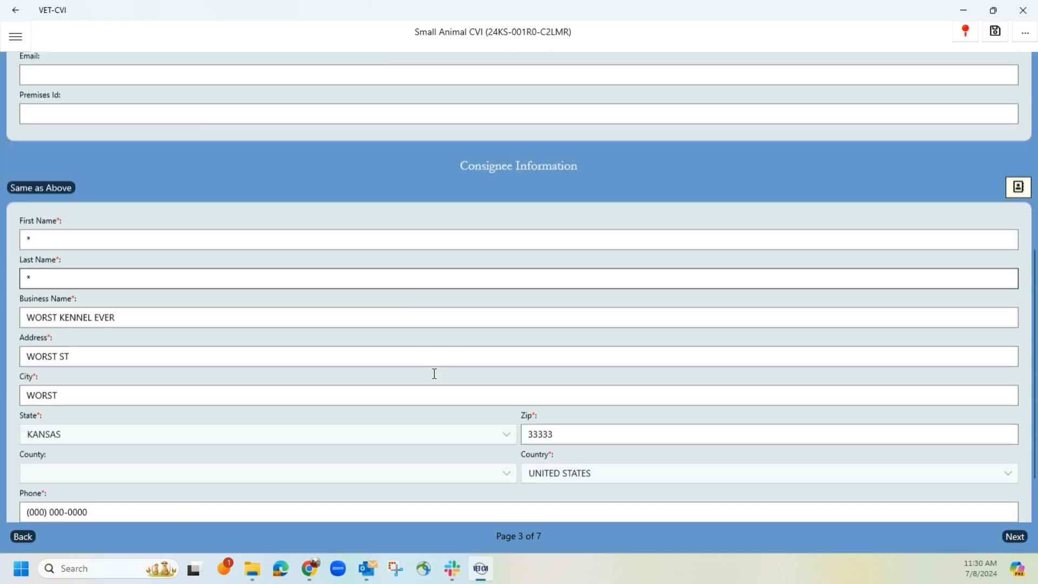
pyautogui.scroll(10, 436, 379)
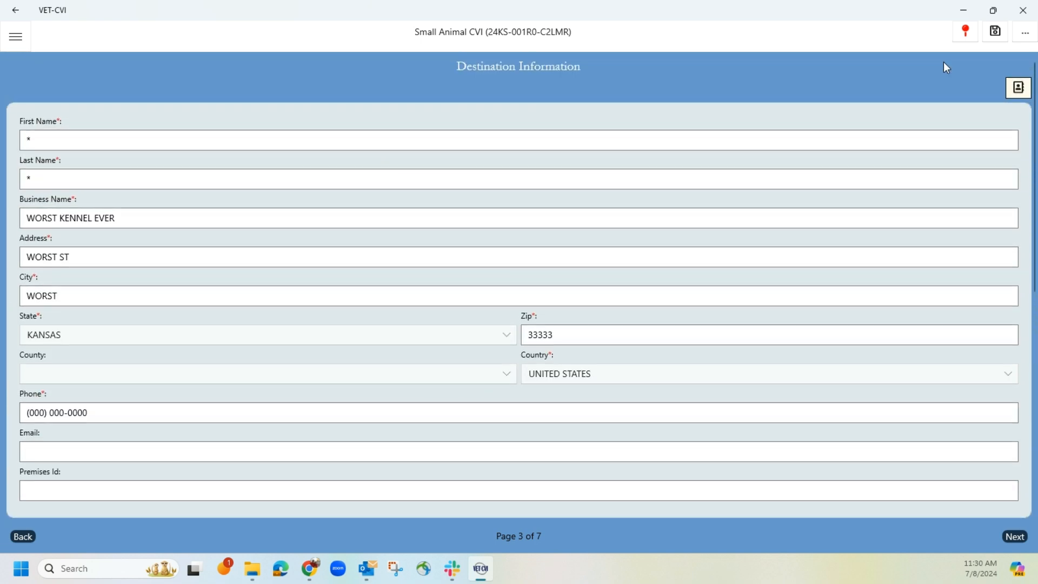
pyautogui.click(966, 34)
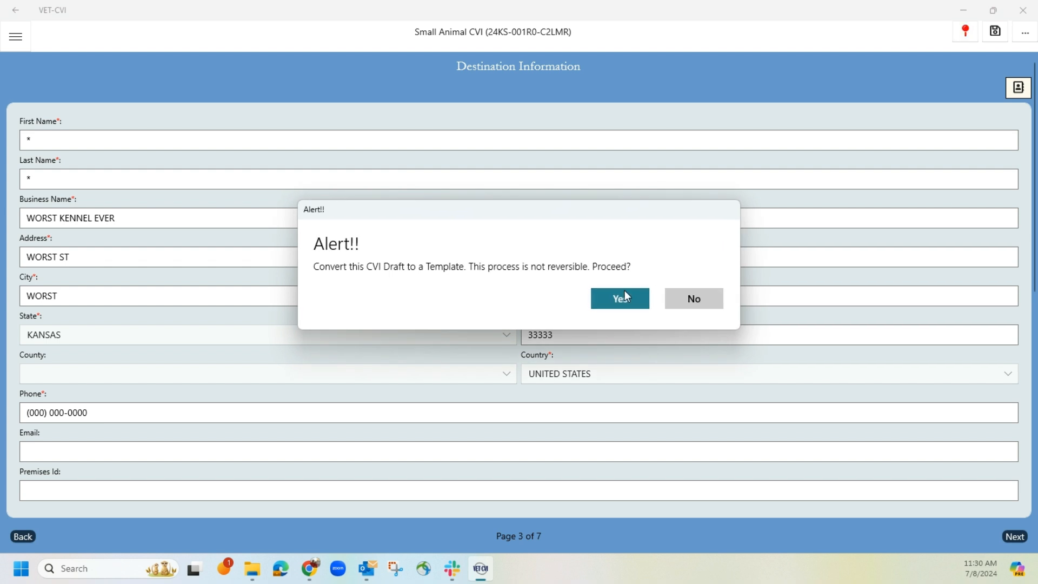
pyautogui.click(615, 304)
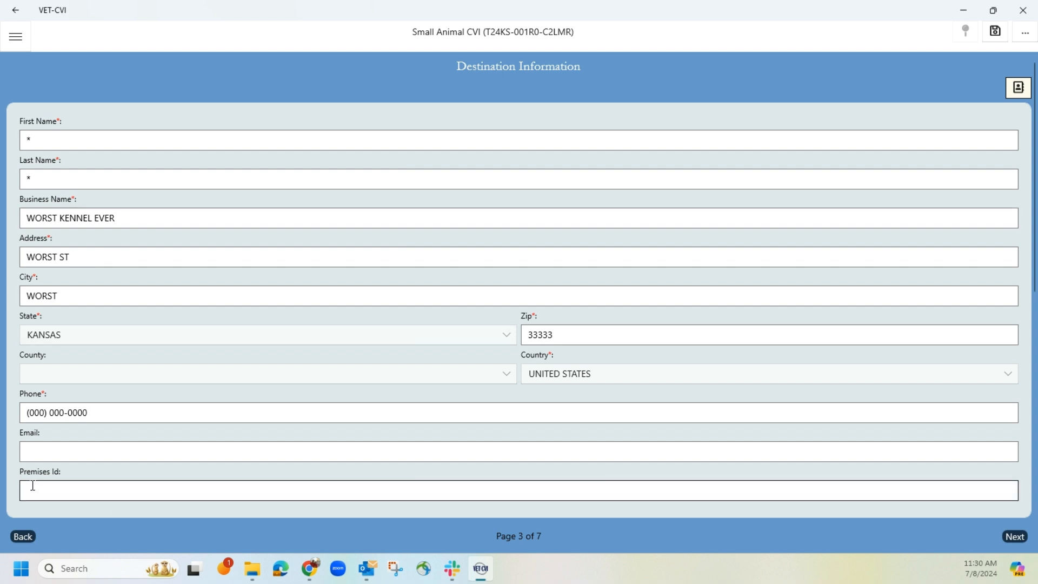
# Step: Recheck the template's origin information and change the destination's business name to PAWPRINTS
pyautogui.click(24, 537)
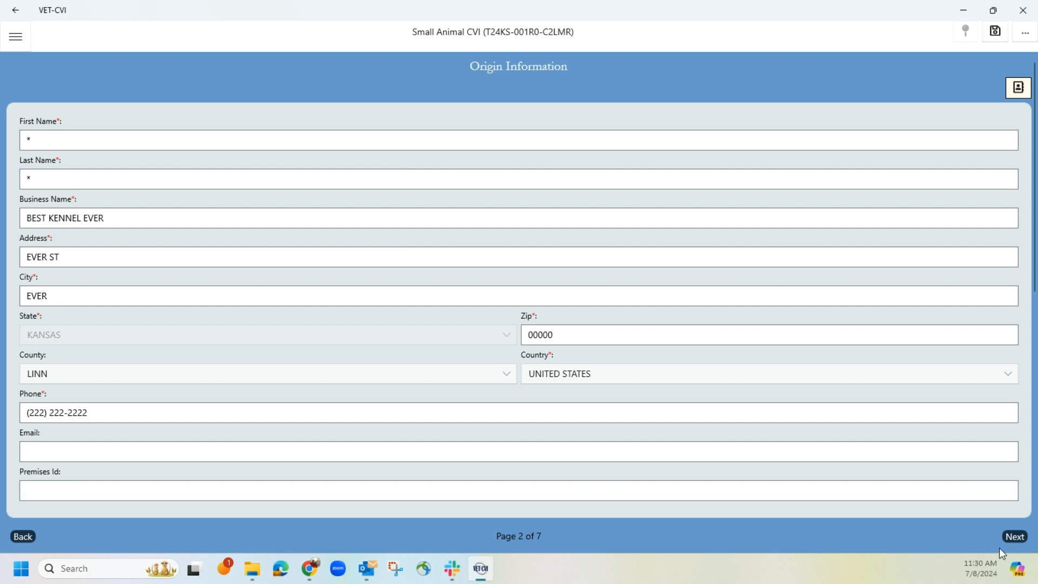
pyautogui.click(1015, 536)
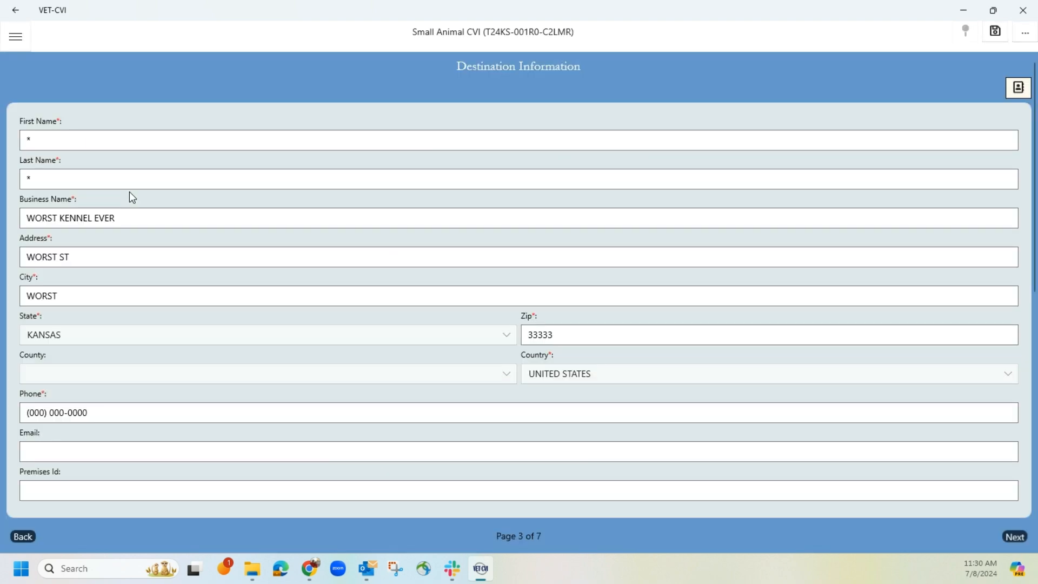
pyautogui.click(139, 219)
pyautogui.hotkey('ctrl', 'a')
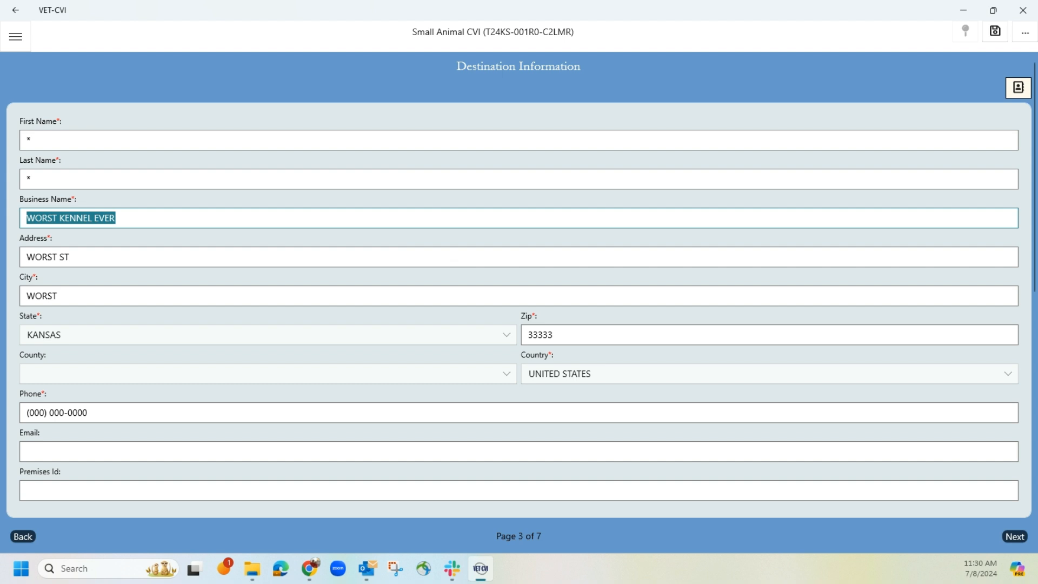
pyautogui.write('PWARE')
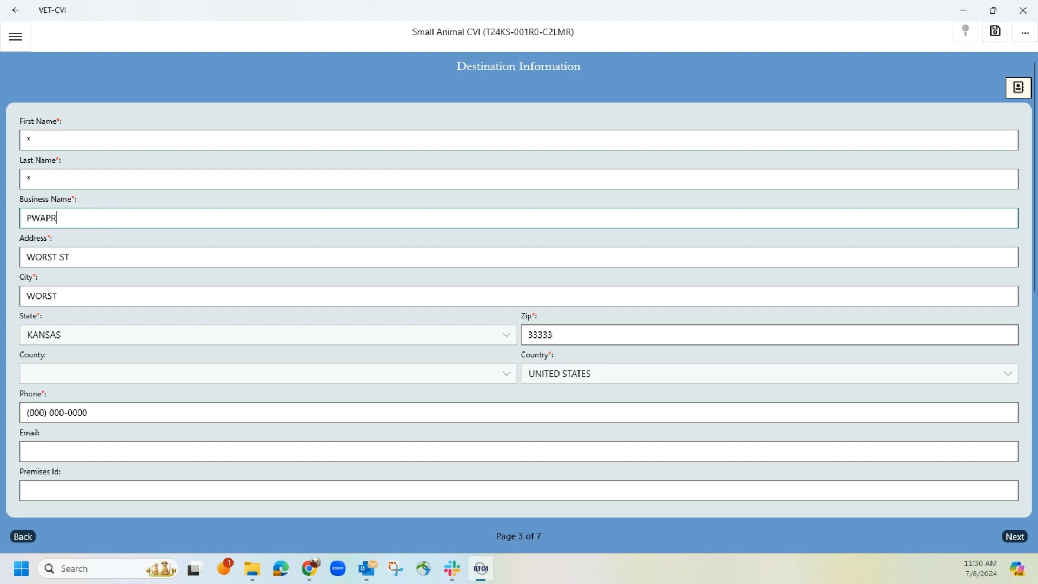
pyautogui.press('BackSpace')
pyautogui.press('BackSpace')
pyautogui.press('BackSpace')
pyautogui.press('BackSpace')
pyautogui.write('AWPRINTS')
pyautogui.press('Tab')
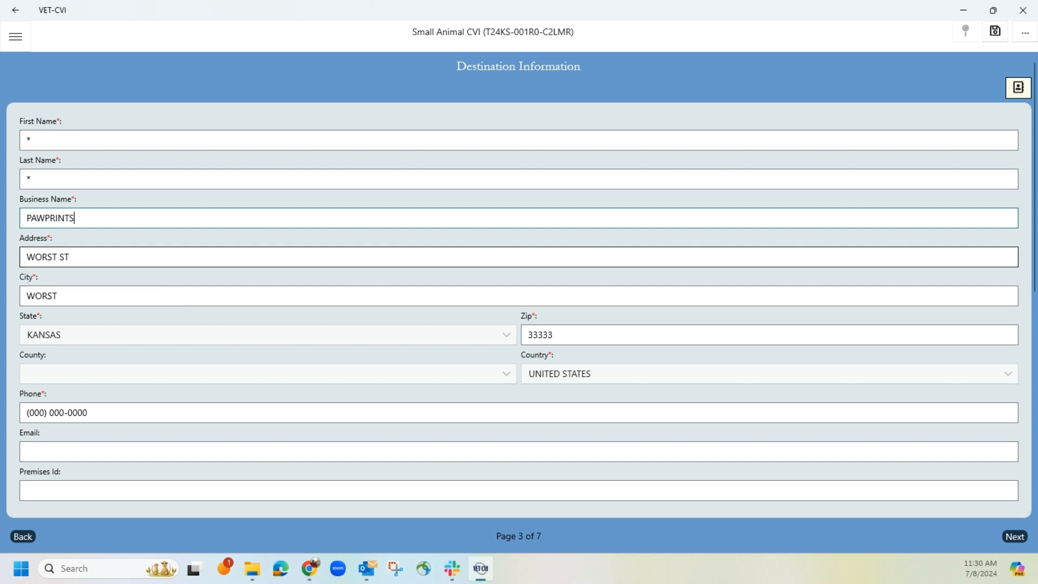
# Step: Replace the destination's street address and city with those of the new business
pyautogui.write('PRINT\\S A')
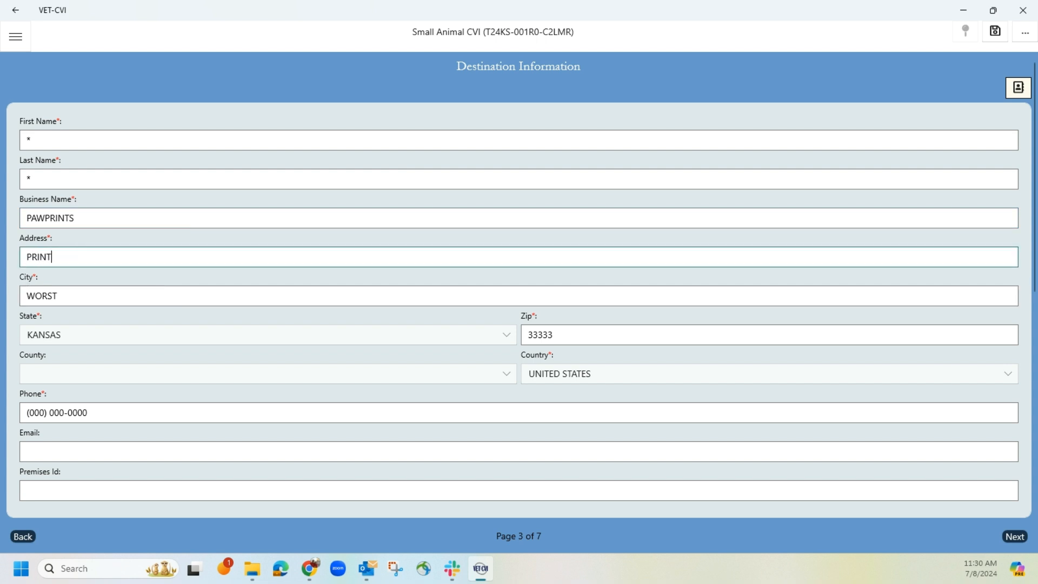
pyautogui.press('BackSpace')
pyautogui.press('BackSpace')
pyautogui.press('BackSpace')
pyautogui.press('BackSpace')
pyautogui.write('S AVE')
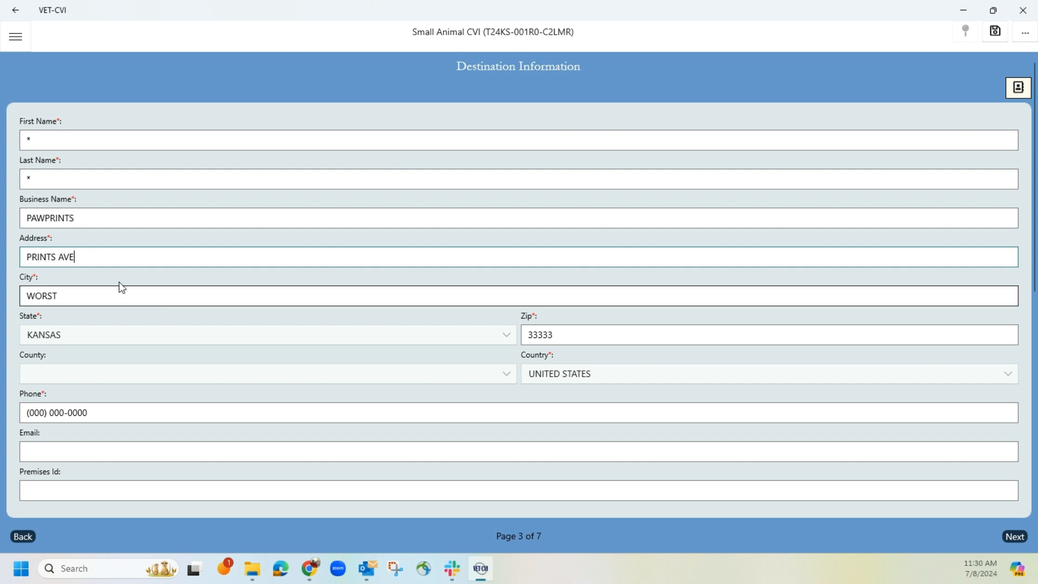
pyautogui.press('Tab')
pyautogui.write('PRINT')
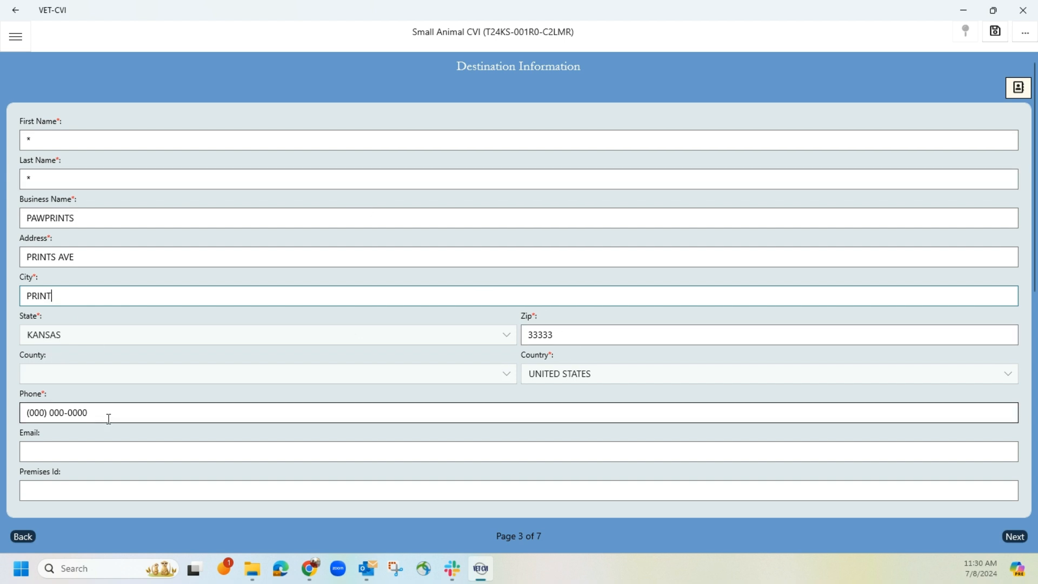
# Step: Copy the destination details to the consignee and proceed past Transportation to the Disease Certification Statements
pyautogui.scroll(-5, 109, 419)
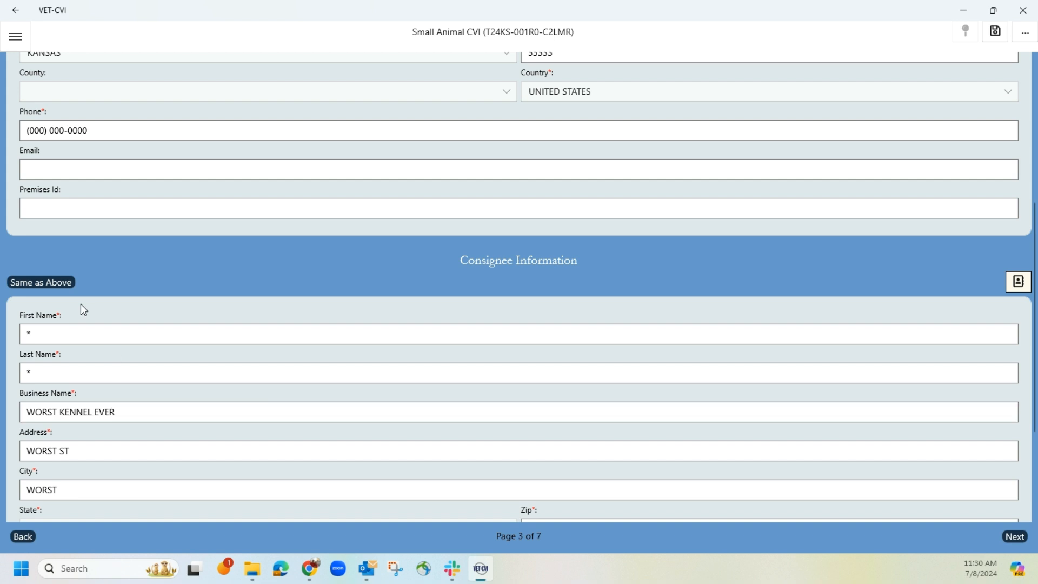
pyautogui.click(51, 279)
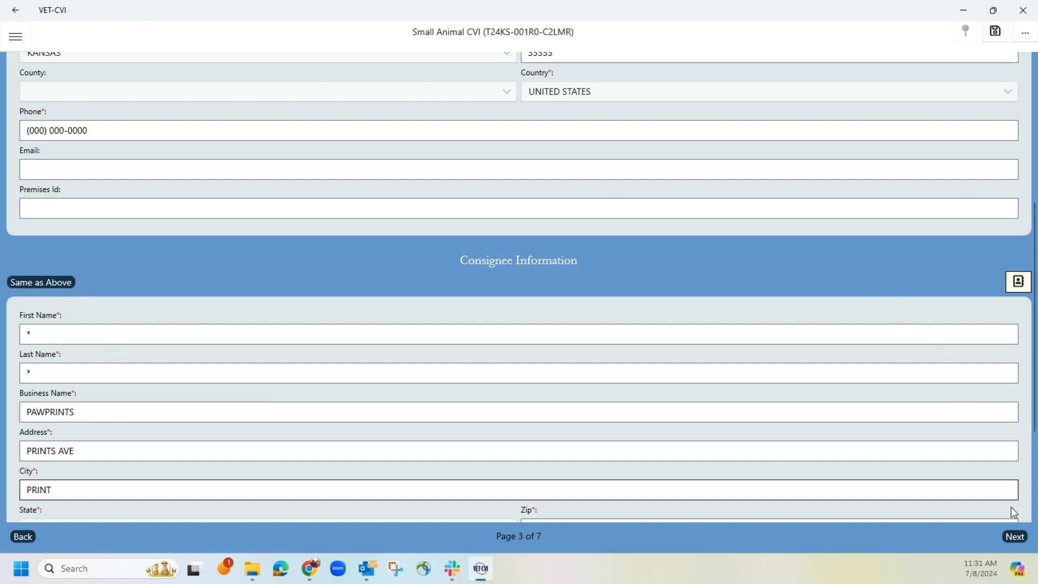
pyautogui.click(1015, 536)
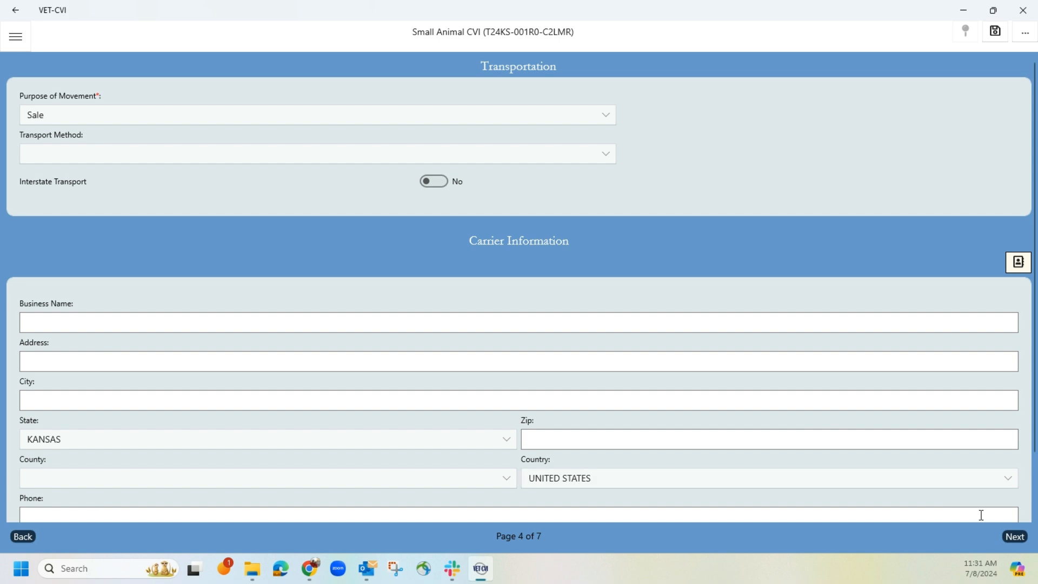
pyautogui.click(1013, 537)
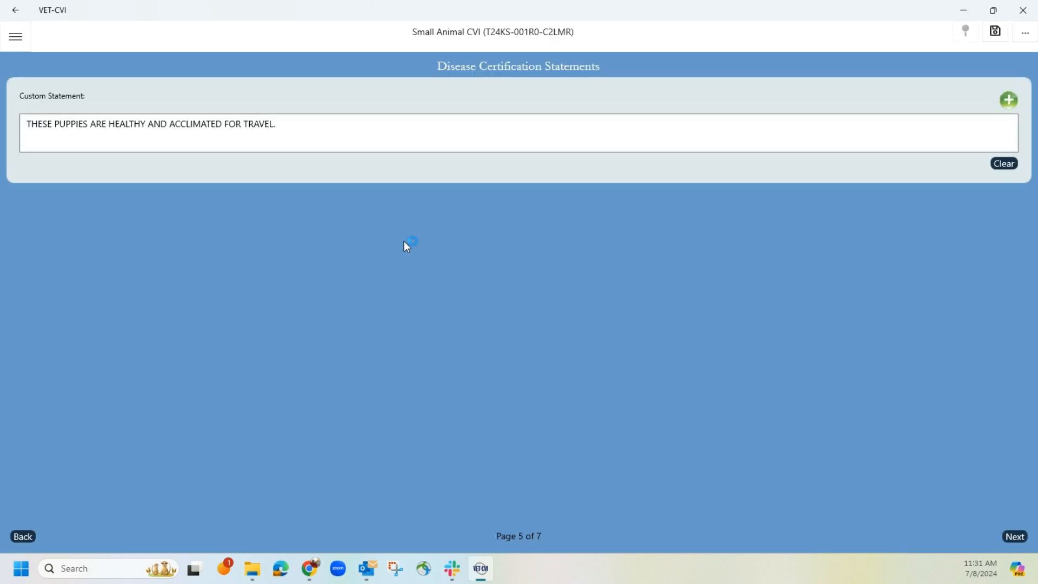
# Step: Save the small-animal template and return to the CVI Drafts & Template list
pyautogui.click(996, 33)
pyautogui.click(16, 38)
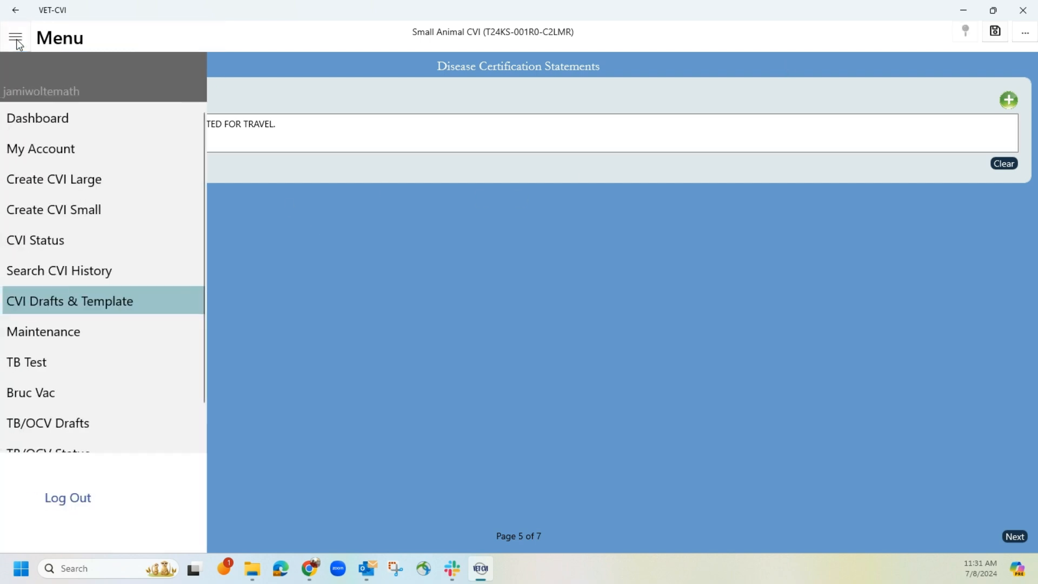
pyautogui.click(90, 303)
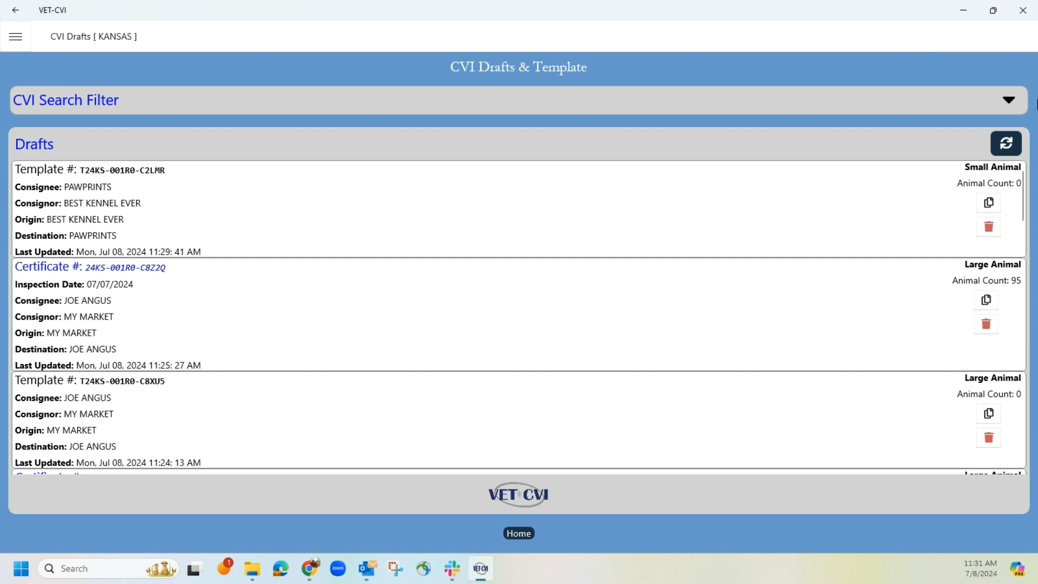
# Step: Filter the list by the Draft type and look through the saved drafts
pyautogui.click(916, 101)
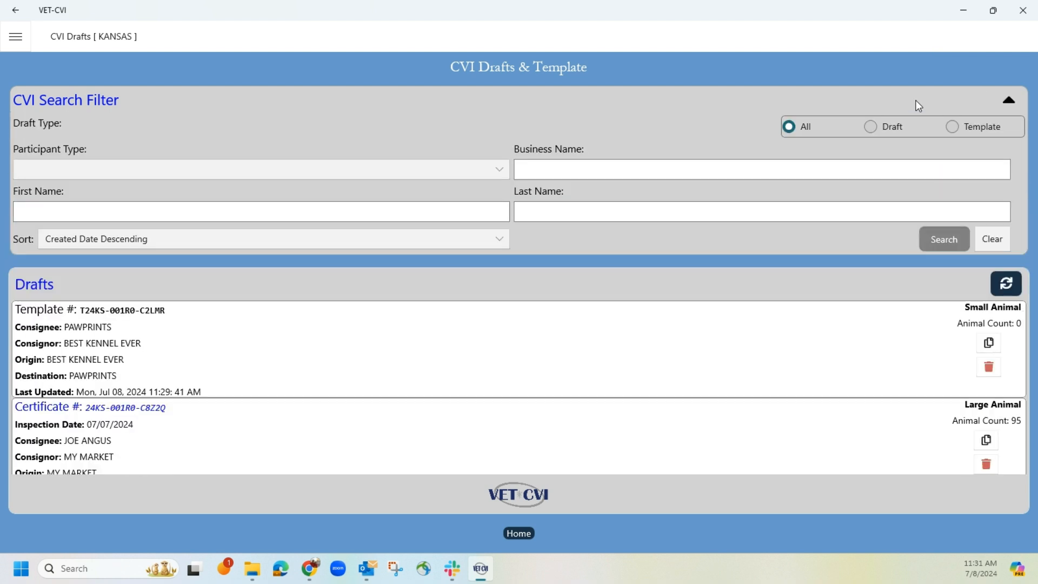
pyautogui.click(869, 128)
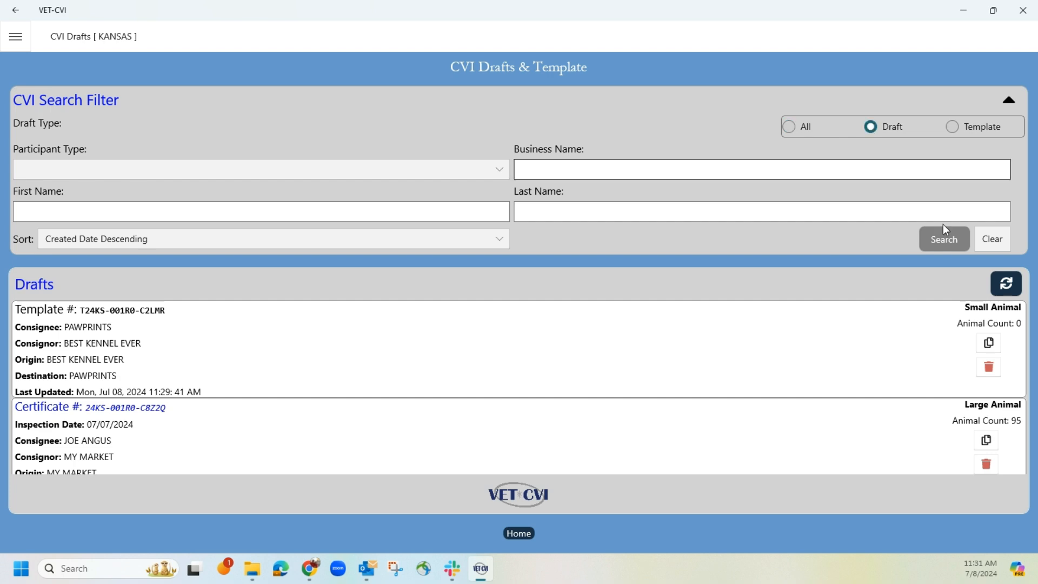
pyautogui.click(944, 242)
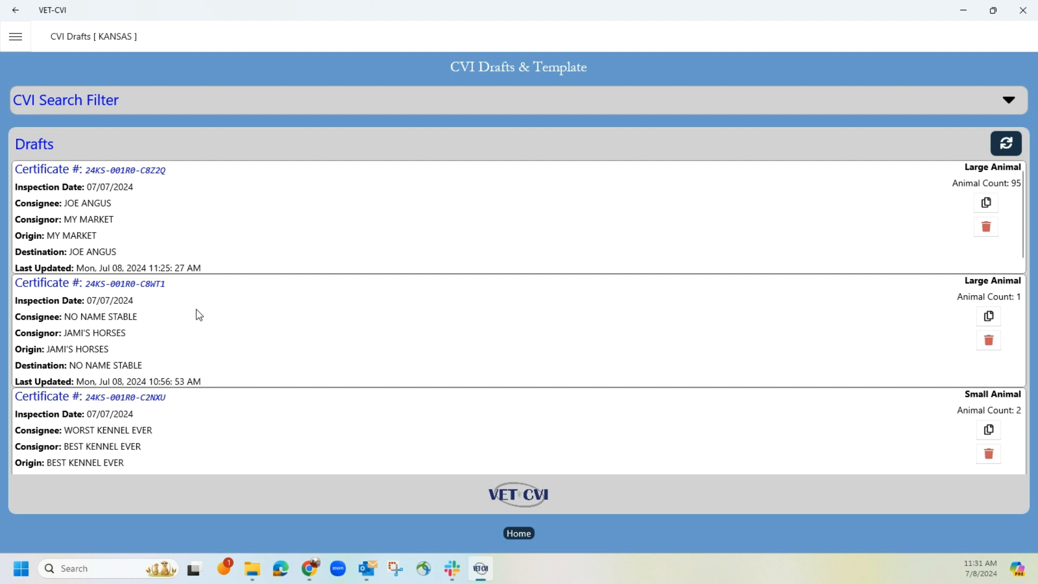
pyautogui.scroll(-2, 199, 316)
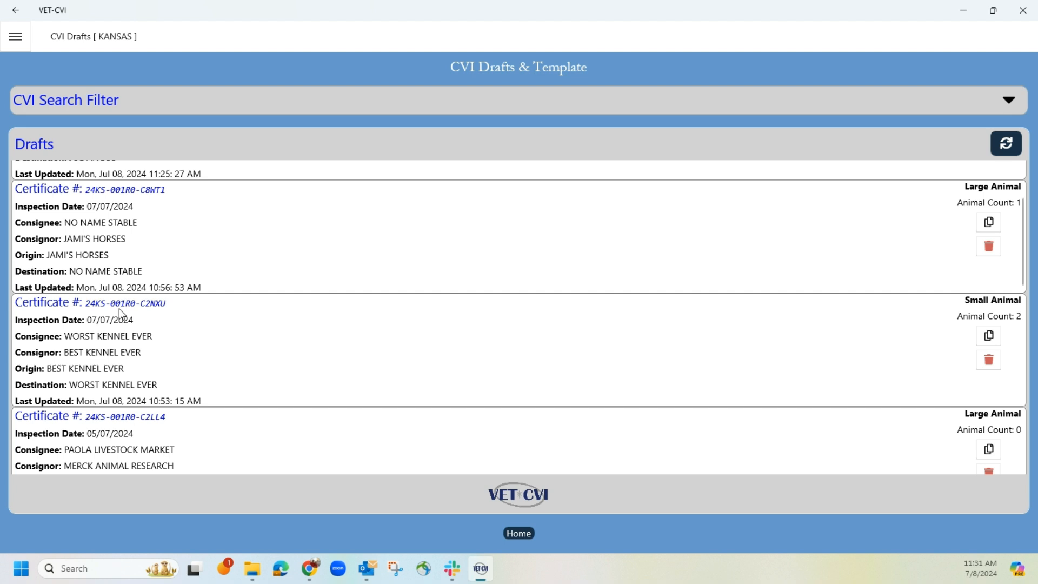
# Step: Filter the list by the Template type and look through the saved templates
pyautogui.click(801, 100)
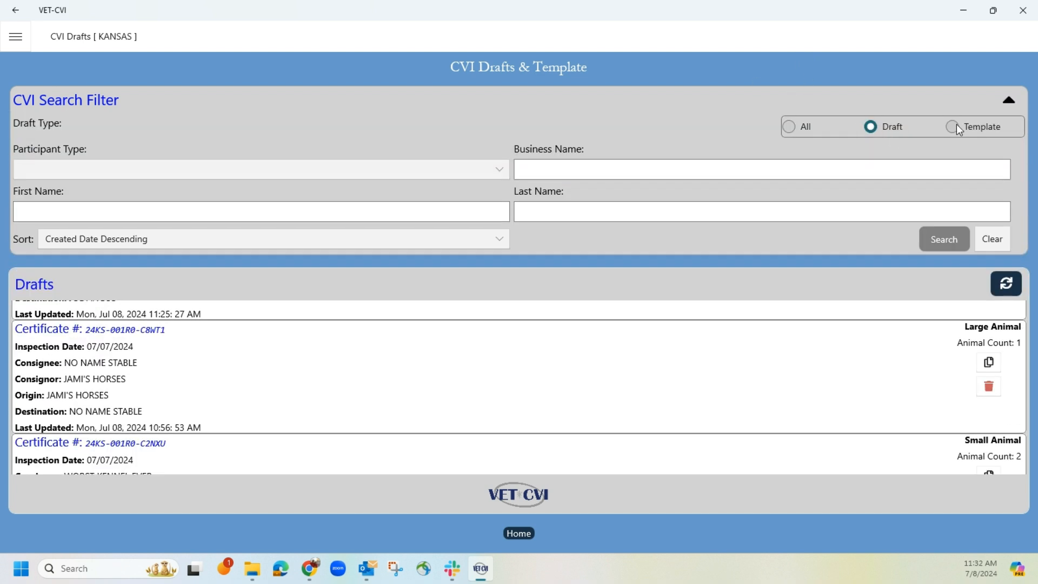
pyautogui.click(953, 128)
pyautogui.click(928, 236)
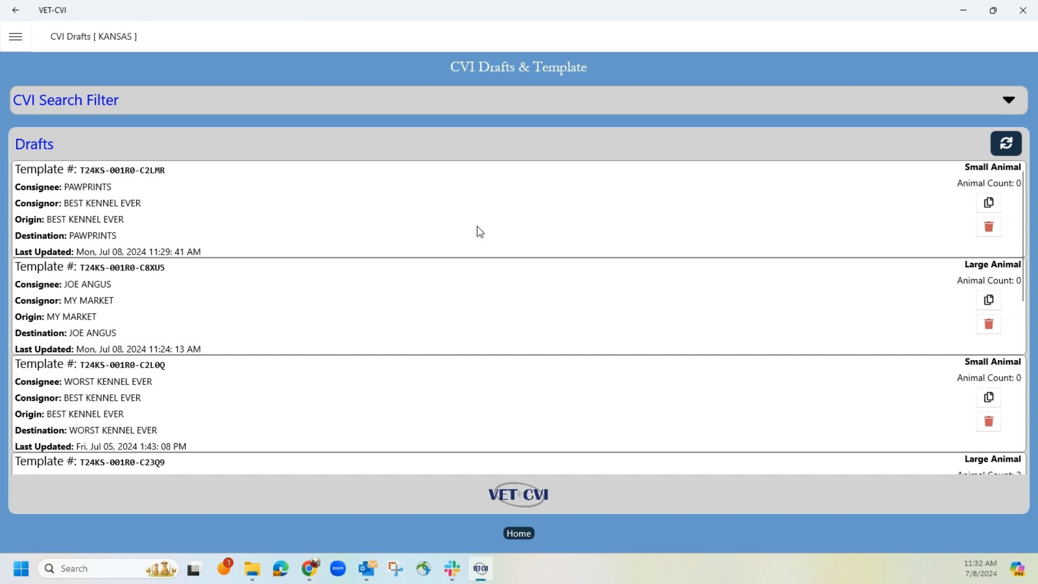
pyautogui.scroll(-1, 479, 230)
pyautogui.scroll(1, 480, 233)
# Step: Switch the filter back to the Draft type, browse the full list of drafts and reopen the CVI search filter
pyautogui.click(956, 103)
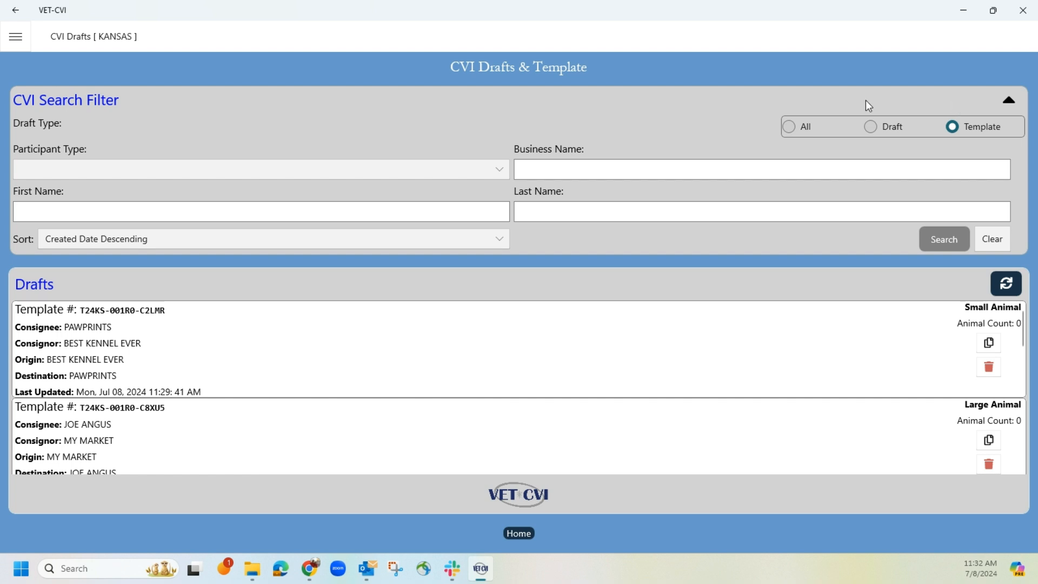
pyautogui.click(877, 127)
pyautogui.click(944, 239)
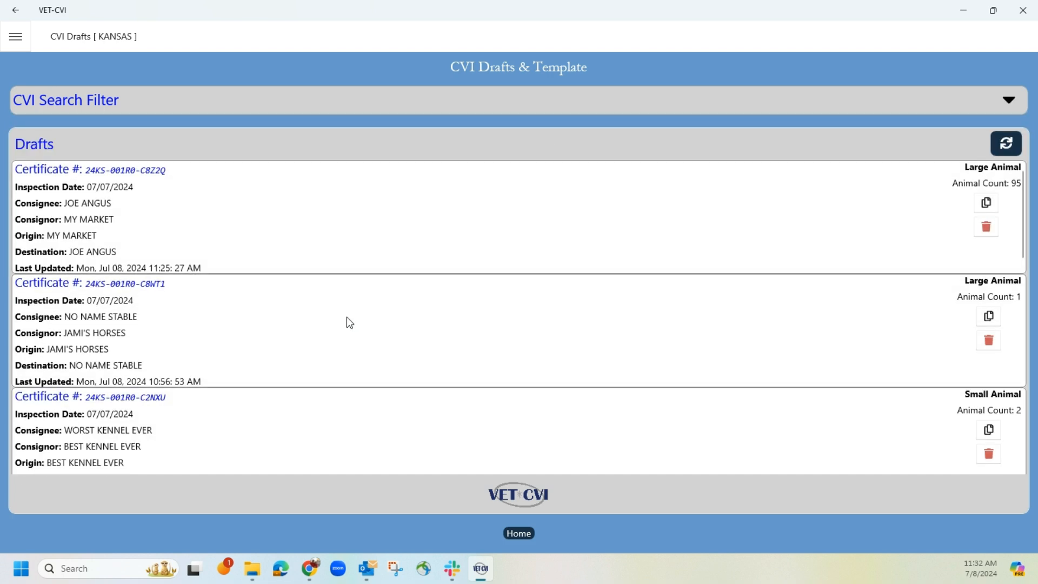
pyautogui.scroll(-2, 349, 321)
pyautogui.scroll(-5, 349, 321)
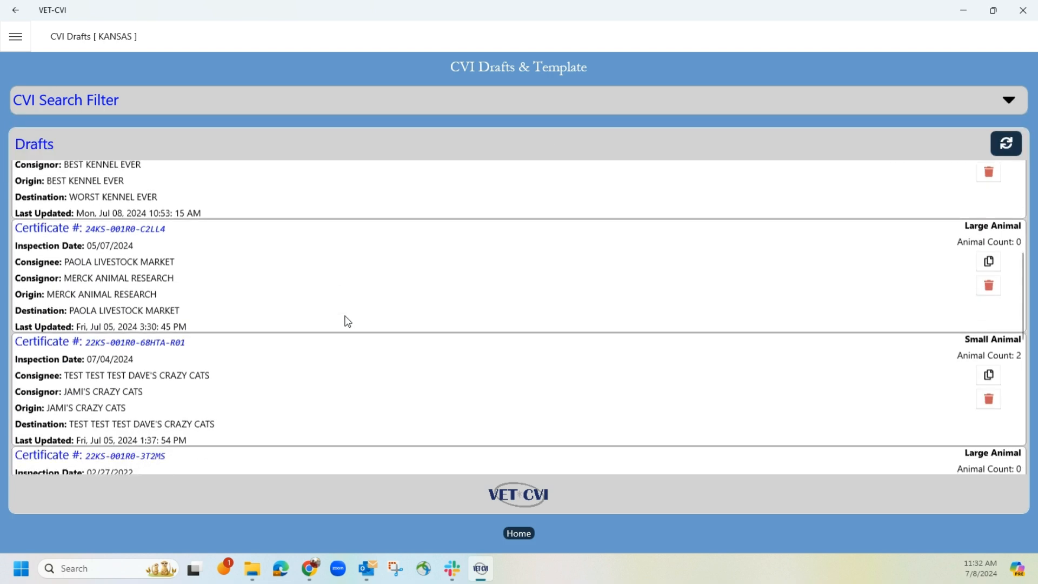
pyautogui.scroll(-6, 348, 321)
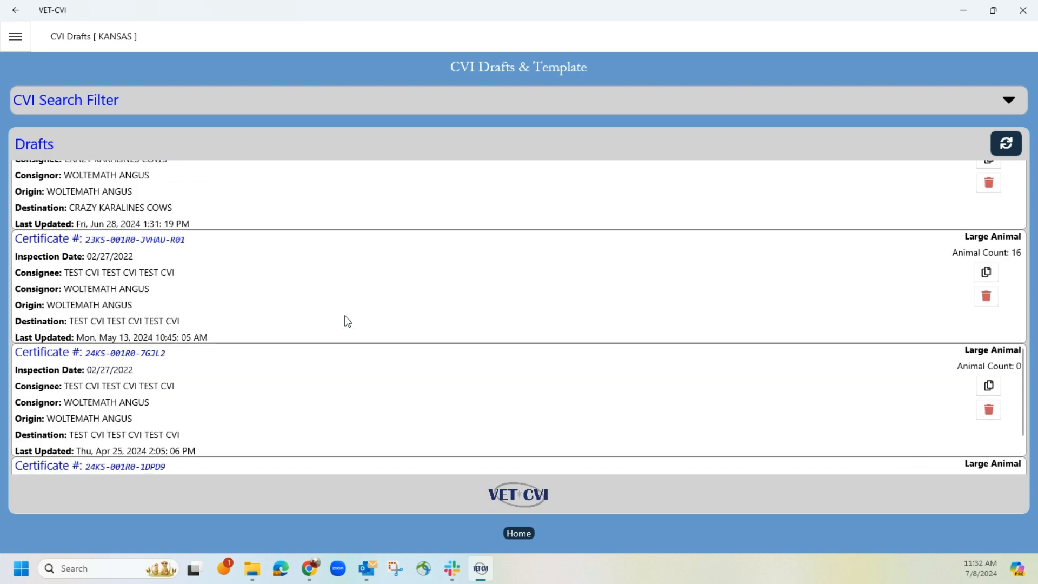
pyautogui.scroll(13, 347, 321)
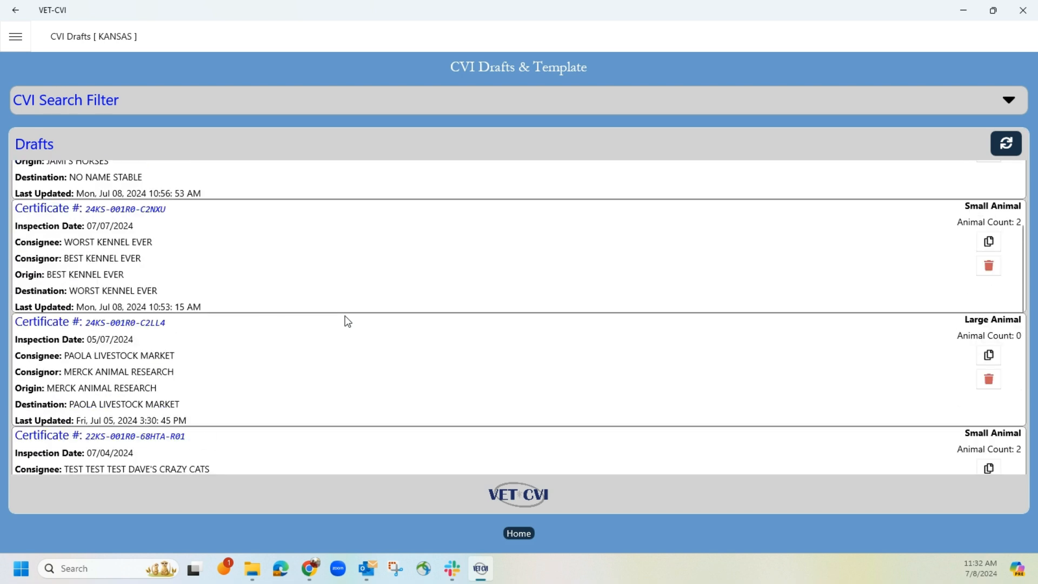
pyautogui.scroll(2, 348, 321)
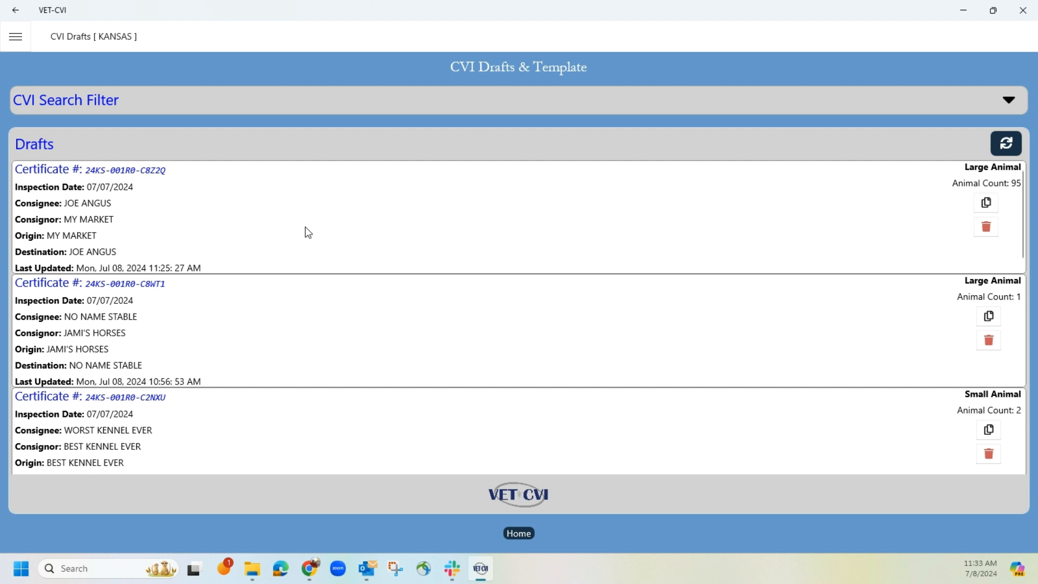
pyautogui.click(665, 103)
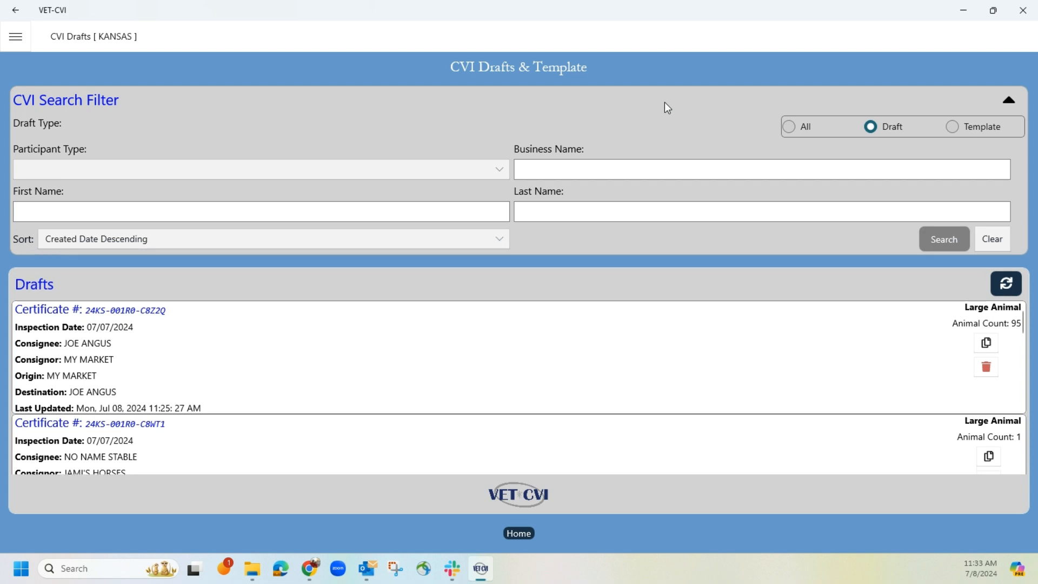